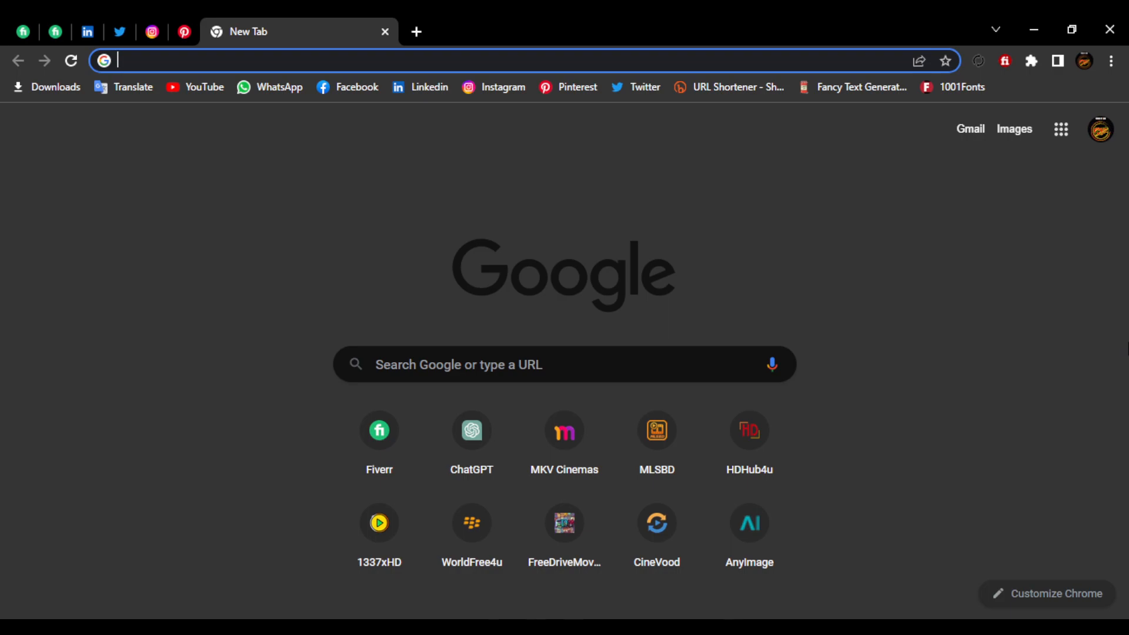
Step: Search Google for "pinterest" and open the Pinterest website from the results
left_click(416, 369)
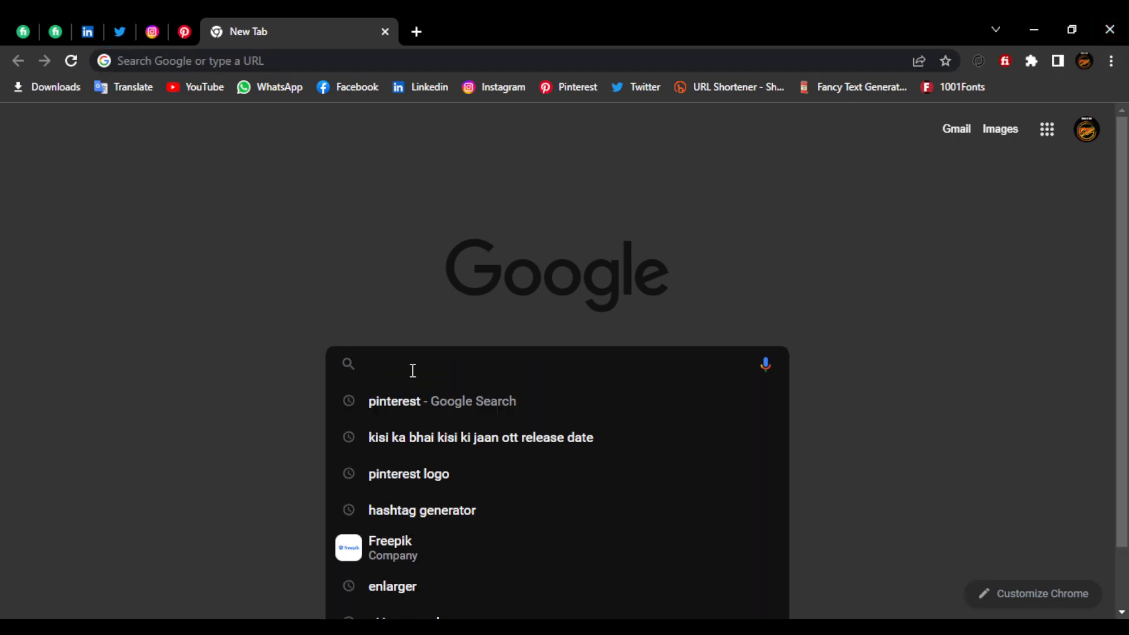
type("pin")
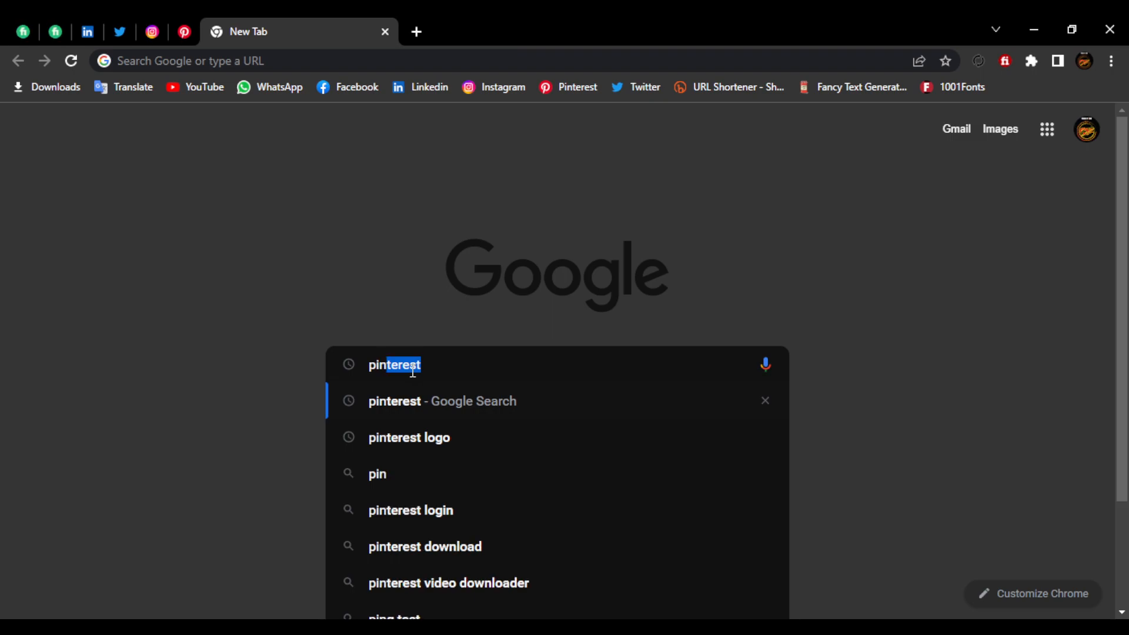
type("terest")
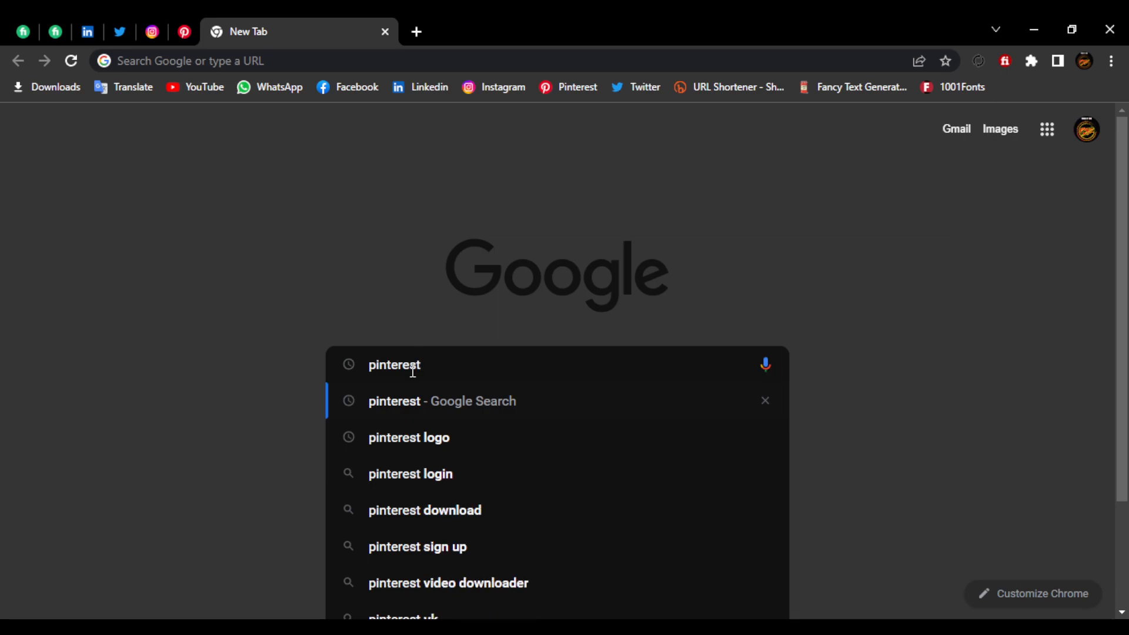
key("Return")
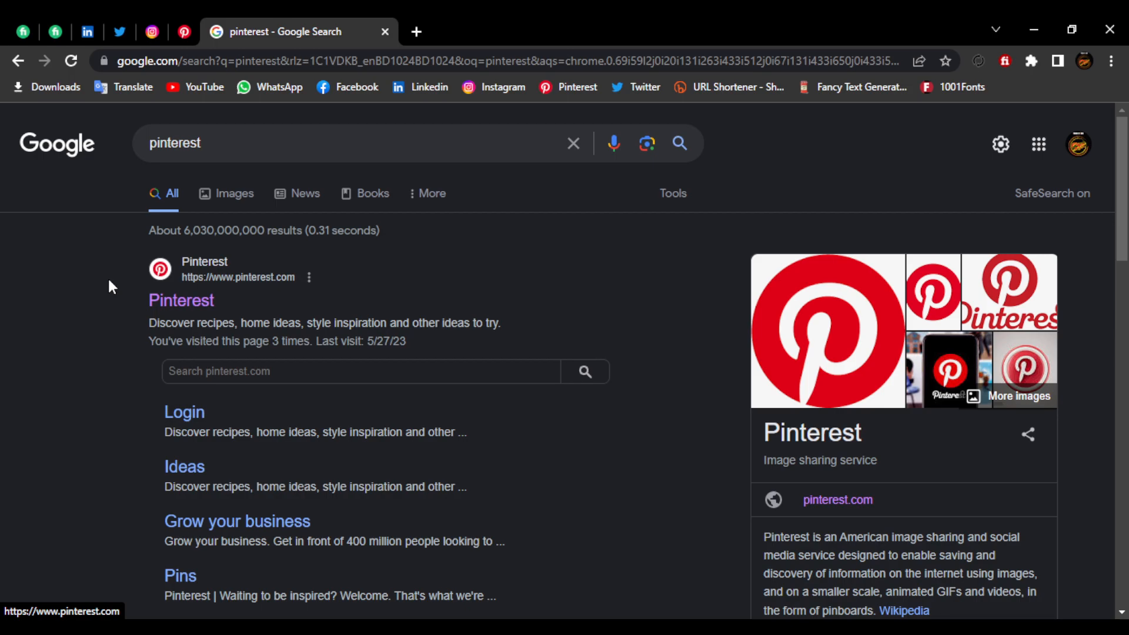
left_click(170, 301)
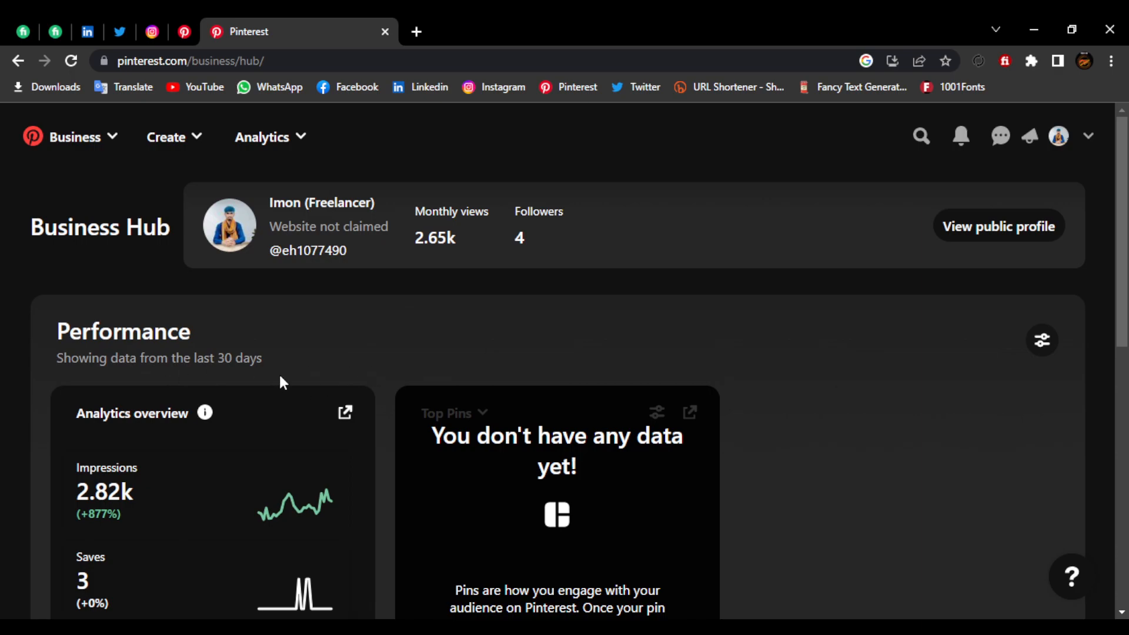
Step: Start creating a regular Pin from the Pinterest Business Hub
scroll(290, 340, "down", 1)
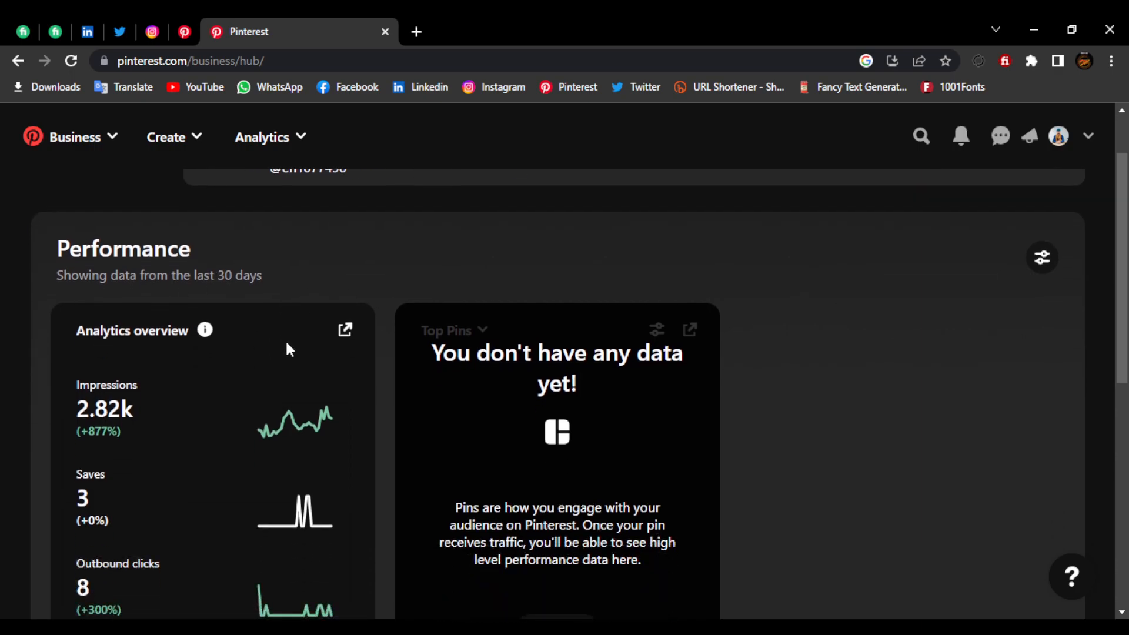
scroll(266, 327, "up", 1)
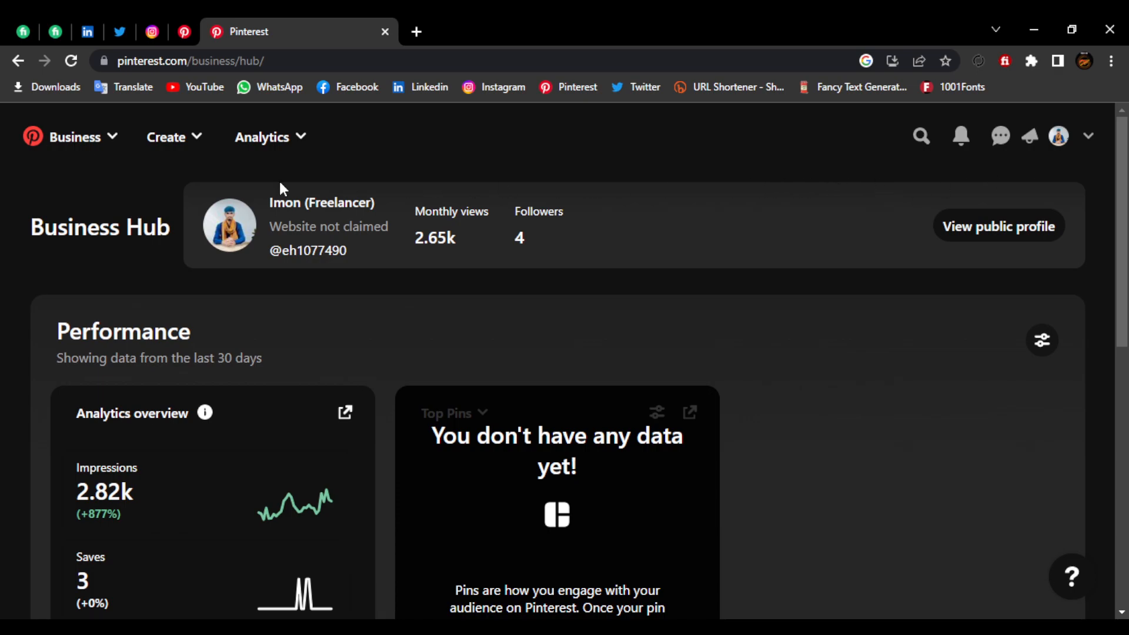
left_click(197, 137)
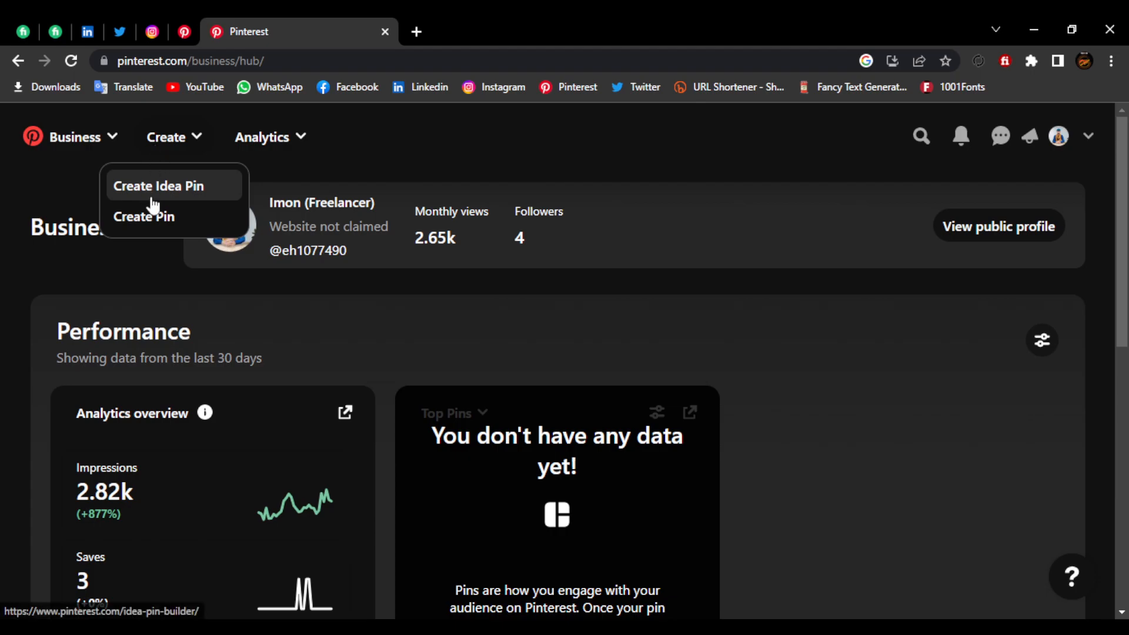
left_click(167, 226)
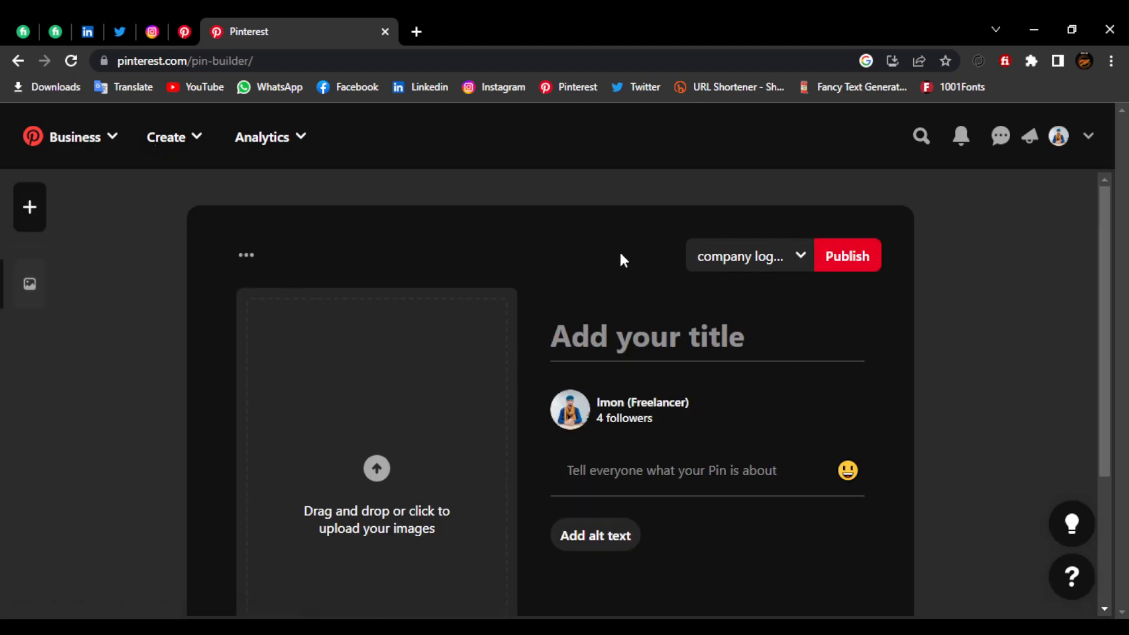
Step: Upload the image "create simple unique business logo with copyright" from the Logo Design folder to the Pin
scroll(571, 282, "down", 2)
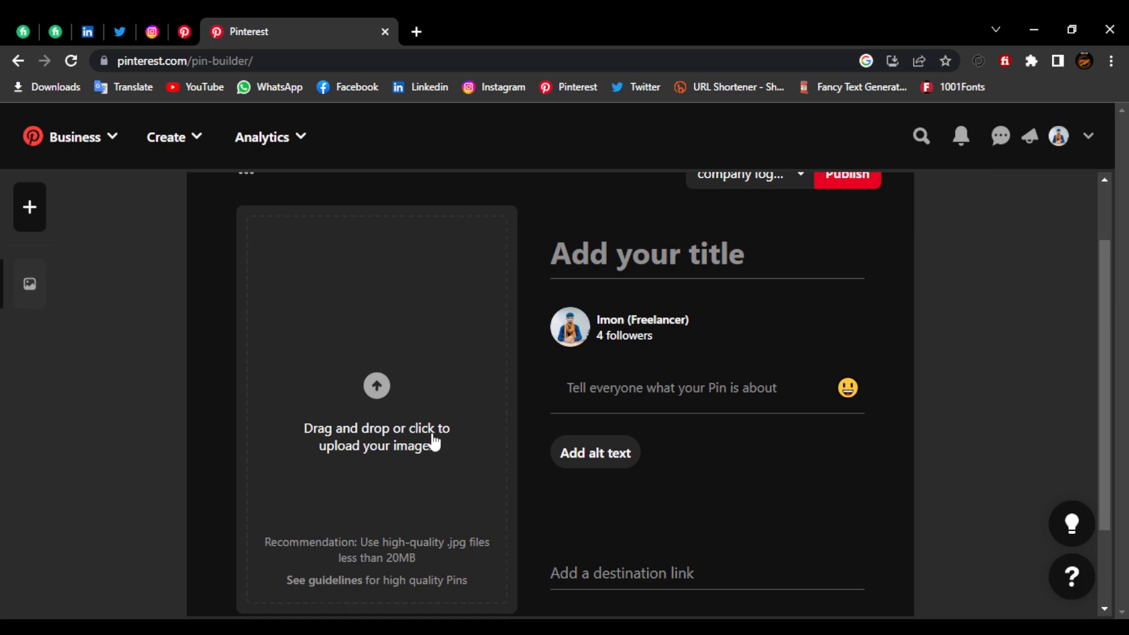
left_click(375, 389)
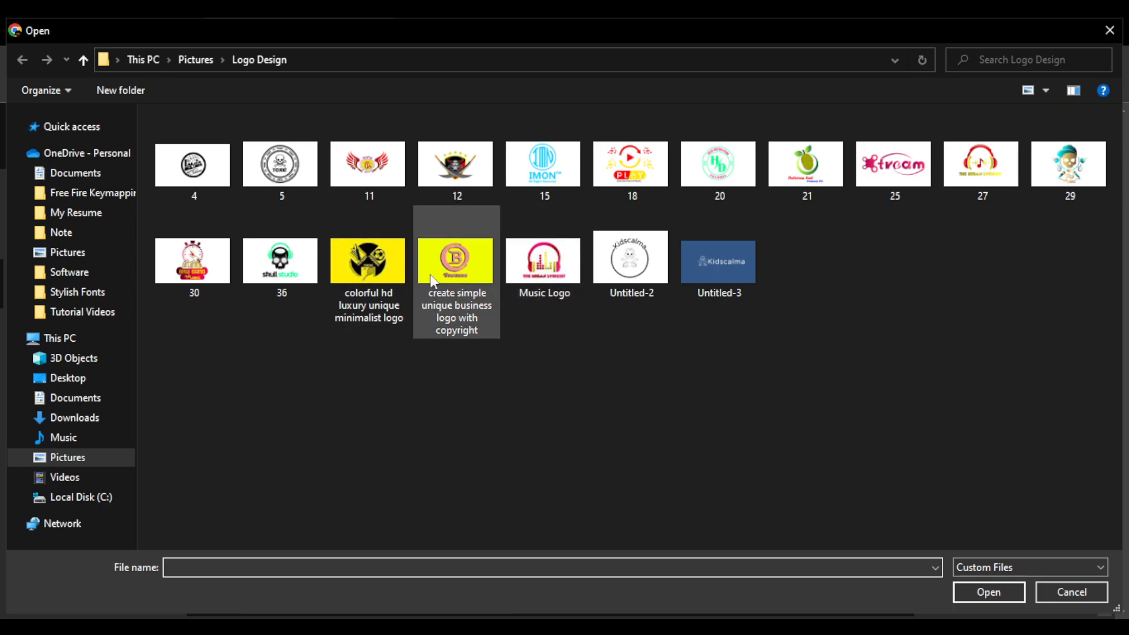
left_click(450, 262)
left_click(971, 594)
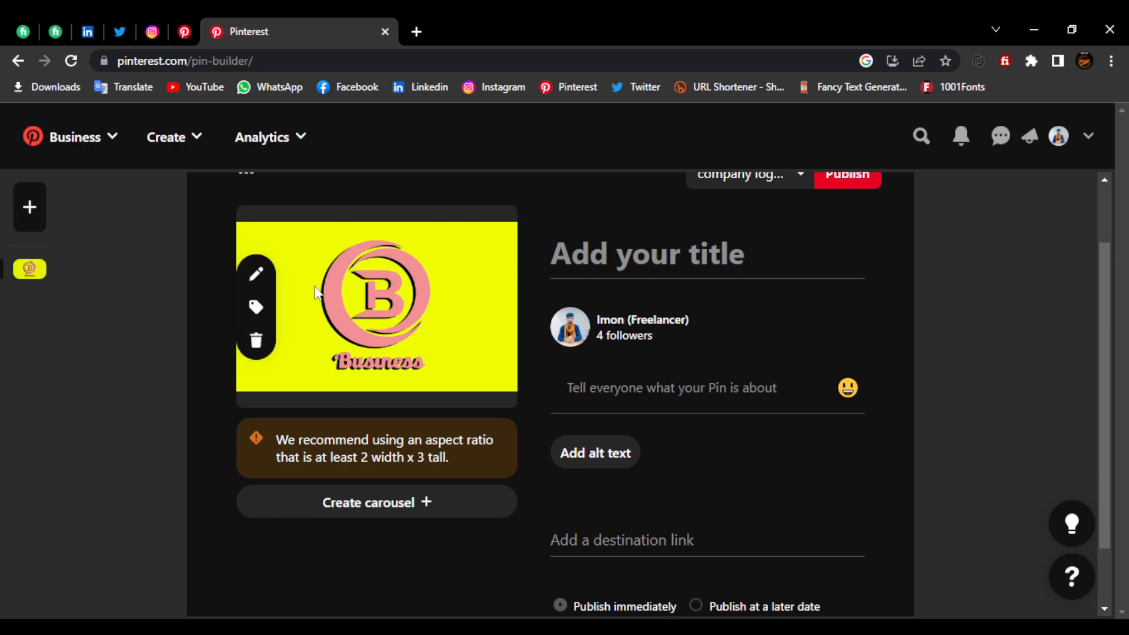
Step: Crop the Pin's image to a 1:1 aspect ratio and apply the change
left_click(257, 275)
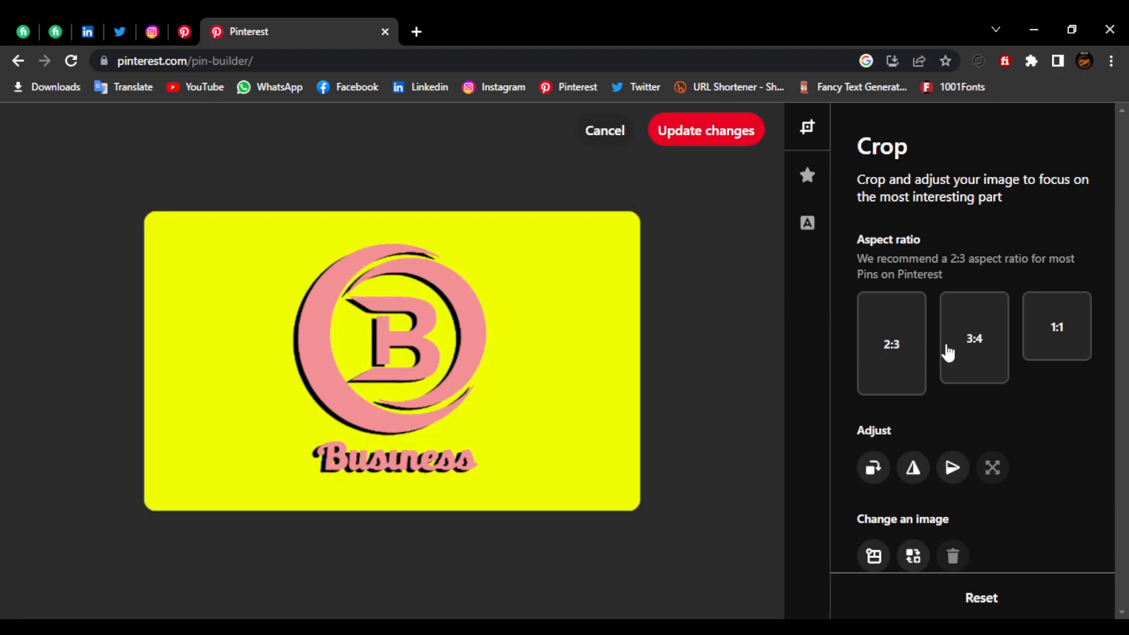
left_click(1054, 340)
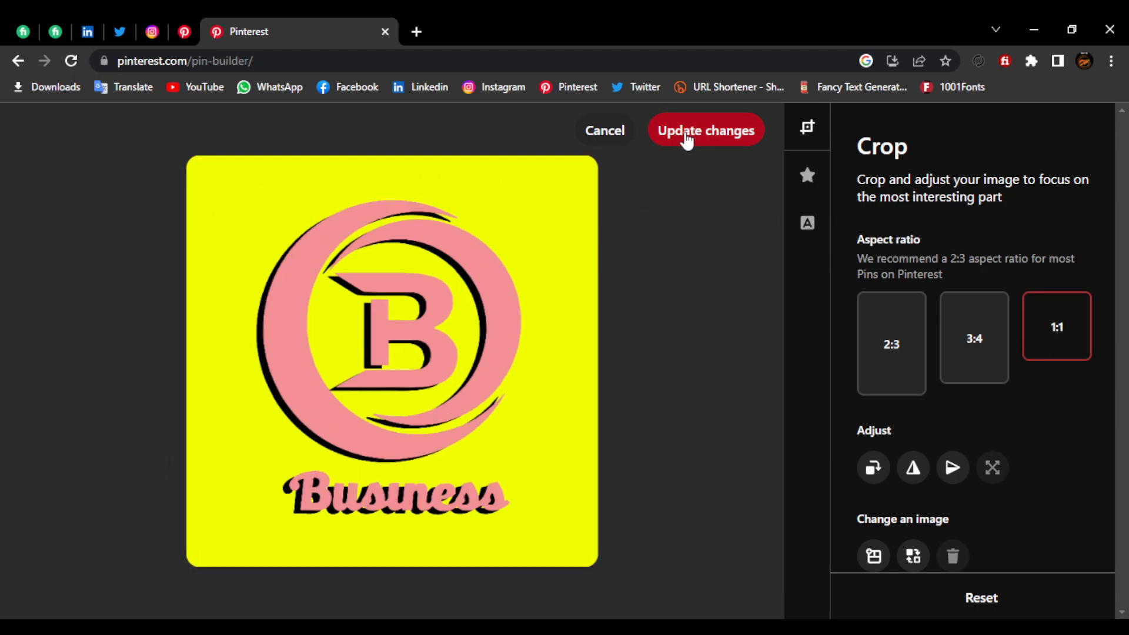
left_click(704, 139)
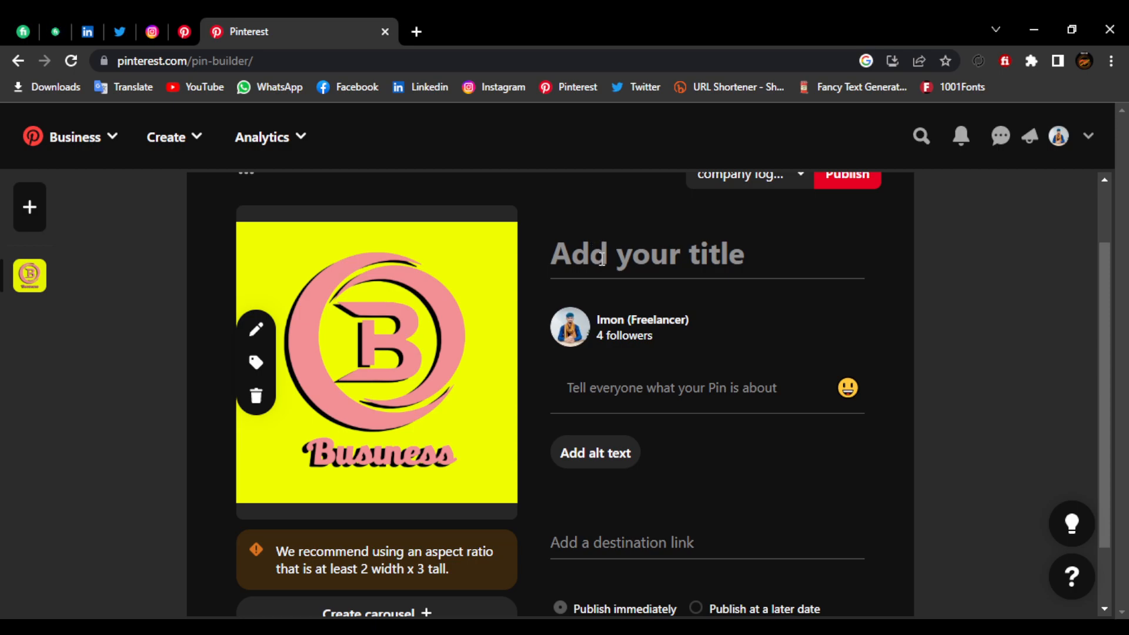
Step: Switch to the Fiverr active gigs list and open the page of the "biggest professional business logo design only 5 dollar" gig
left_click(658, 261)
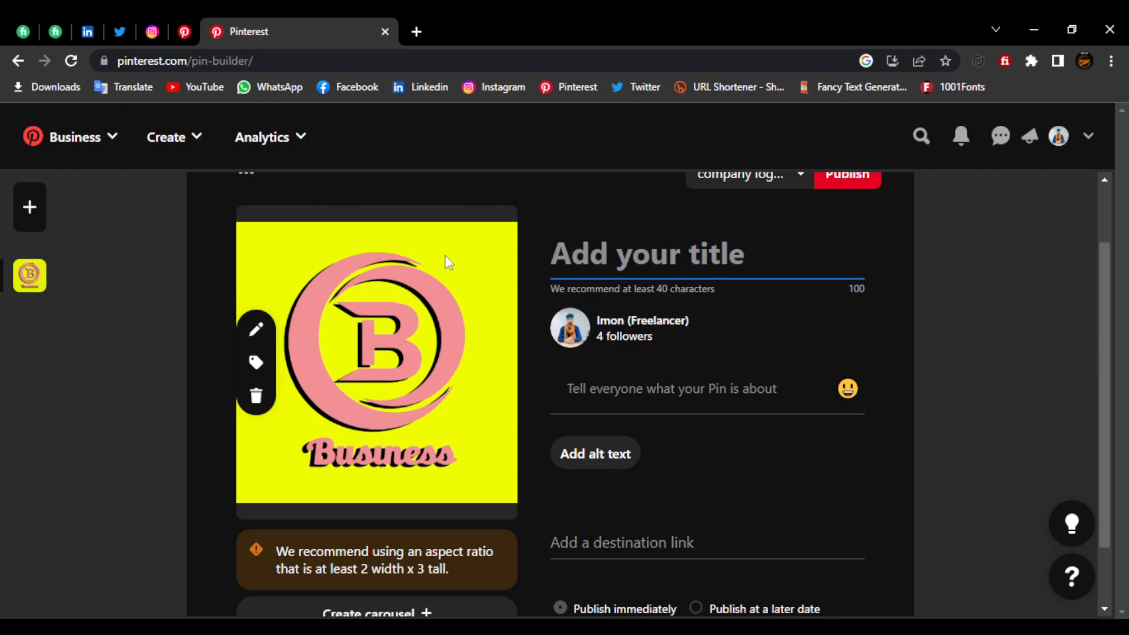
left_click(53, 36)
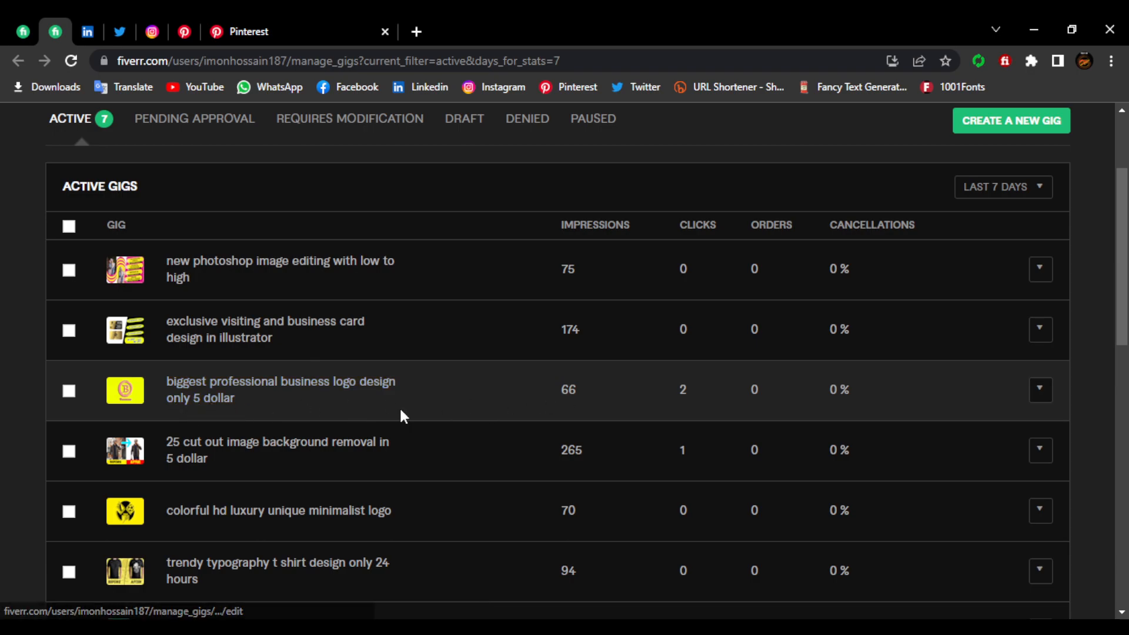
left_click(1040, 393)
left_click(975, 393)
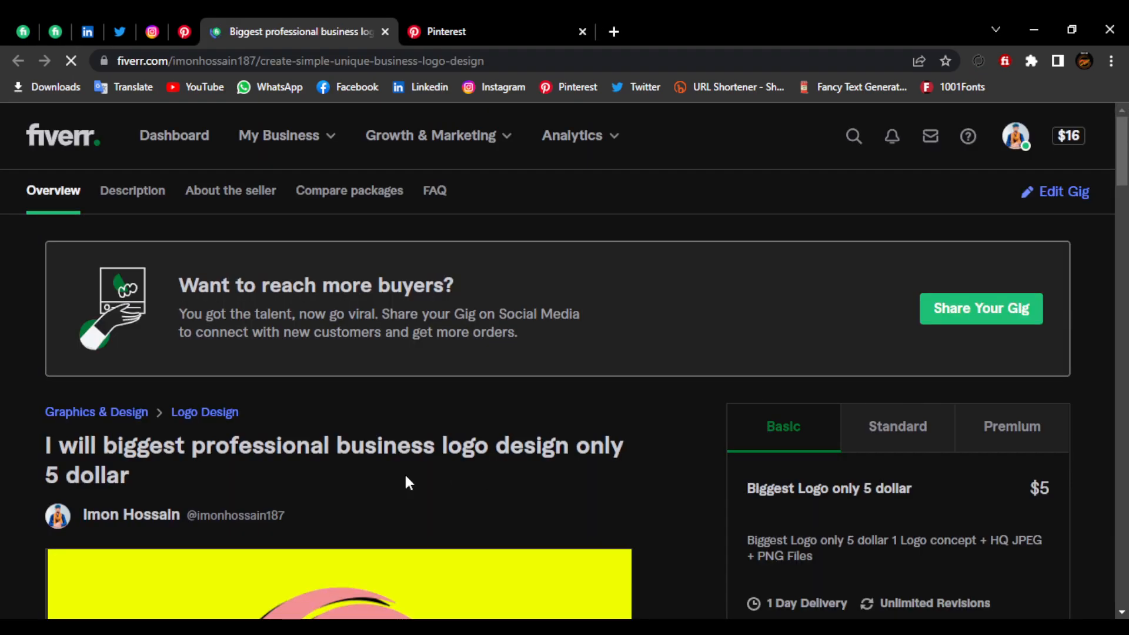
scroll(353, 465, "down", 6)
scroll(353, 471, "up", 4)
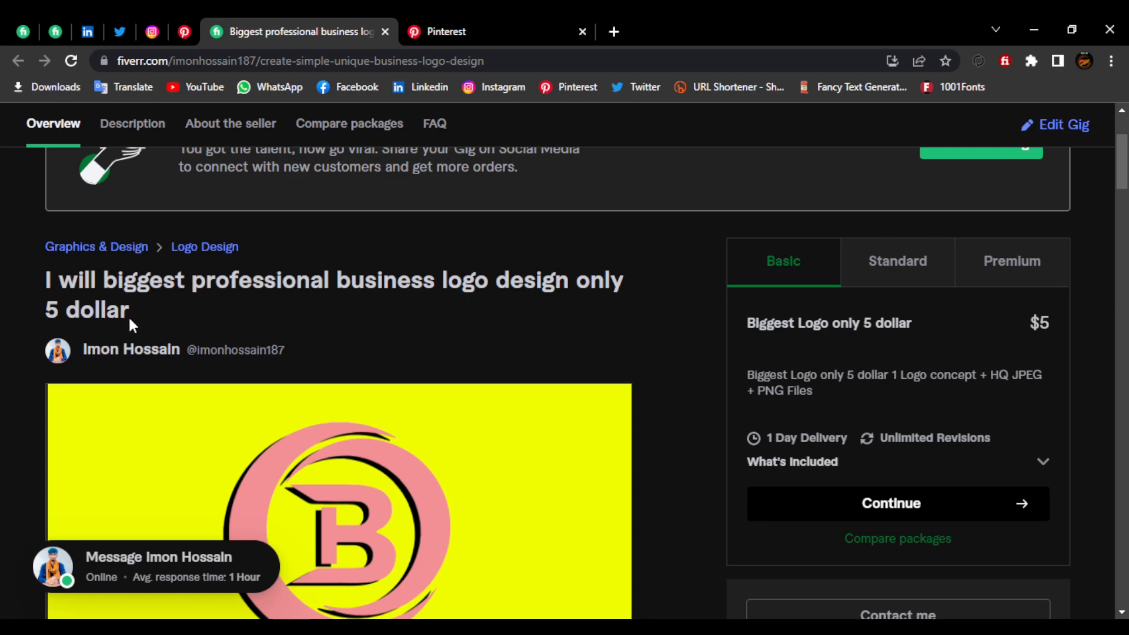
Step: Copy the gig's full title, "I will biggest professional business logo design only 5 dollar", into the Pin's title on Pinterest
left_click_drag(130, 311, 24, 270)
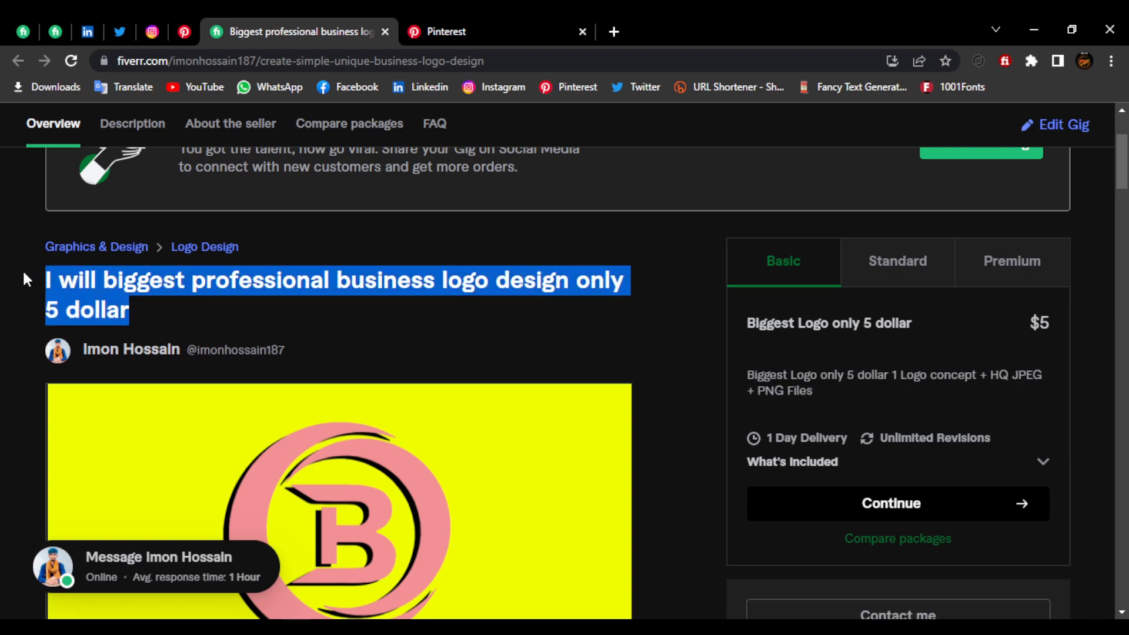
right_click(86, 286)
left_click(111, 299)
left_click(443, 18)
right_click(582, 261)
left_click(623, 390)
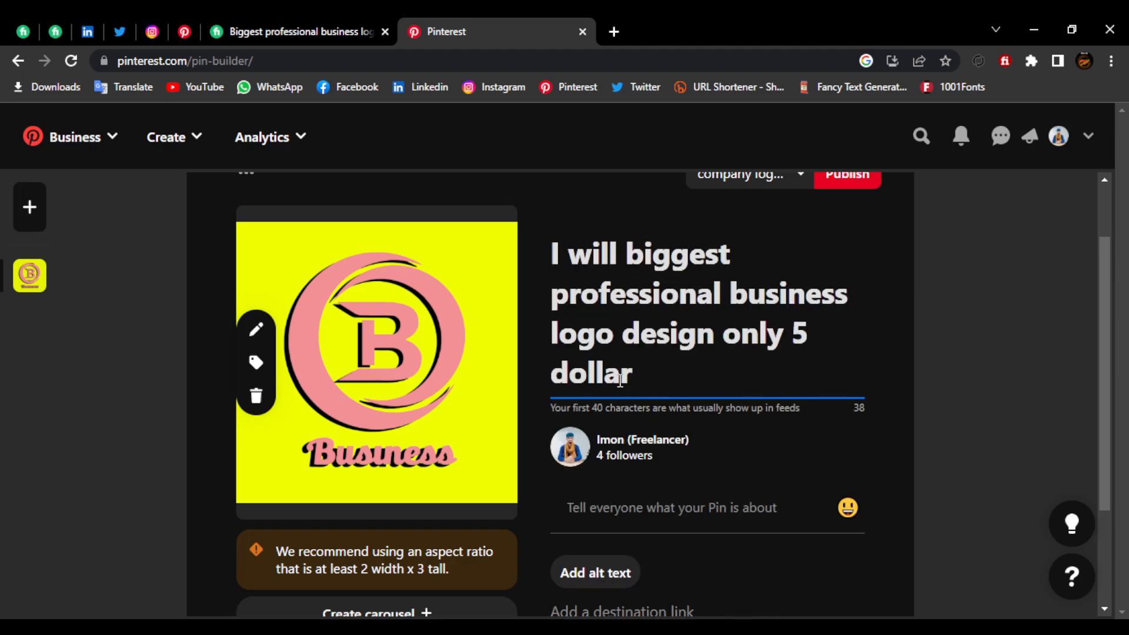
Step: Copy the five bullet points under "With my gig, you'll get" from the Fiverr gig's description into the Pin's description
scroll(634, 450, "down", 1)
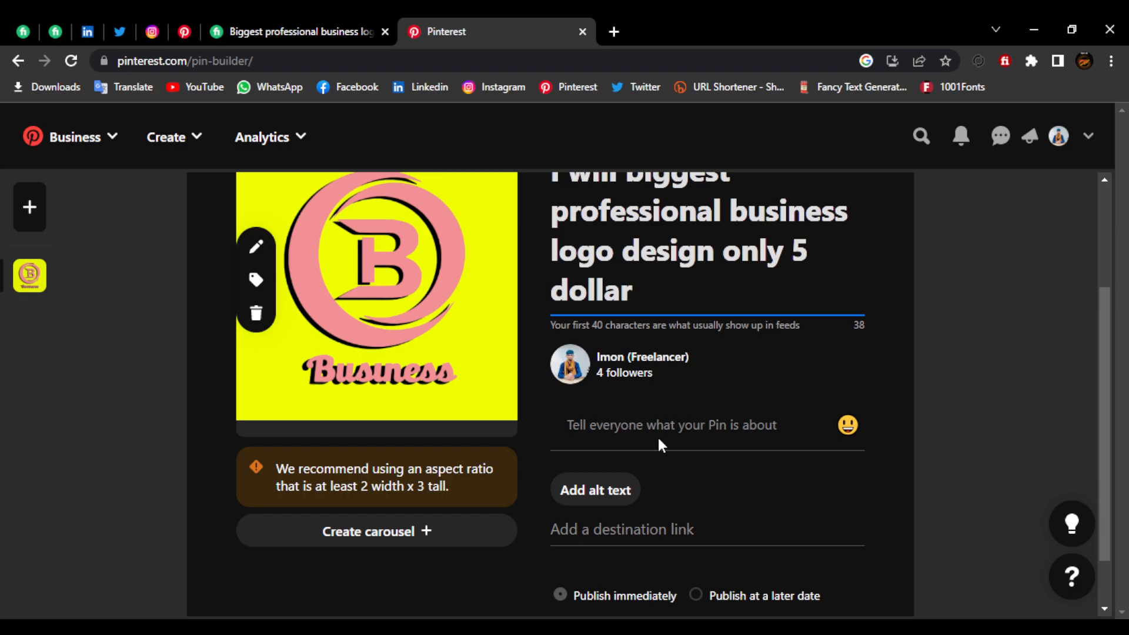
left_click(765, 429)
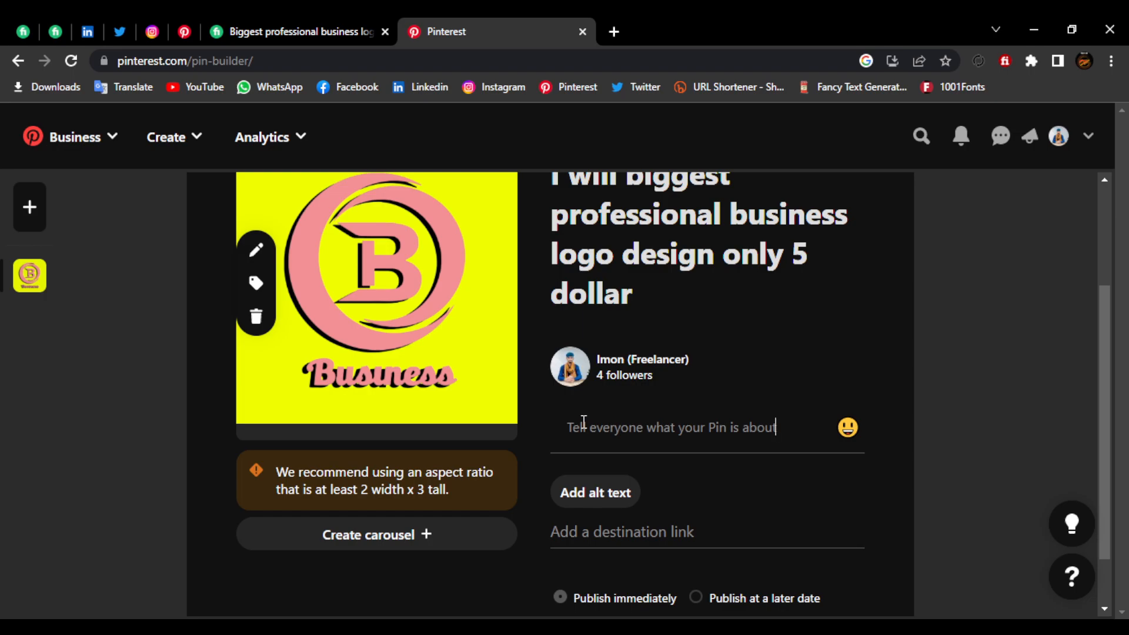
left_click(637, 425)
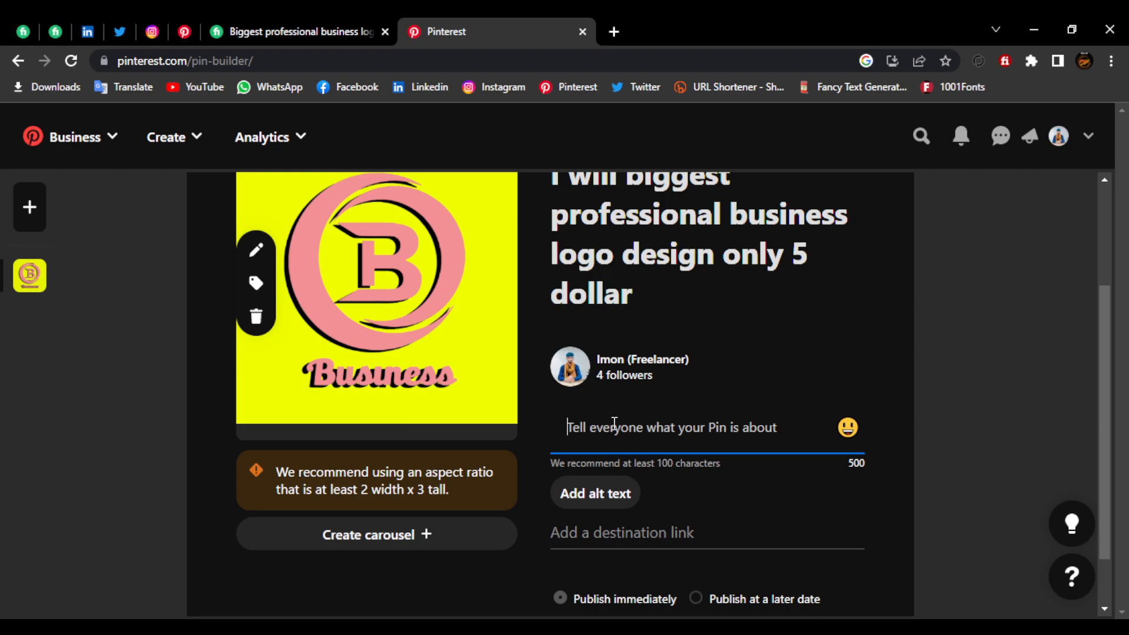
left_click(252, 30)
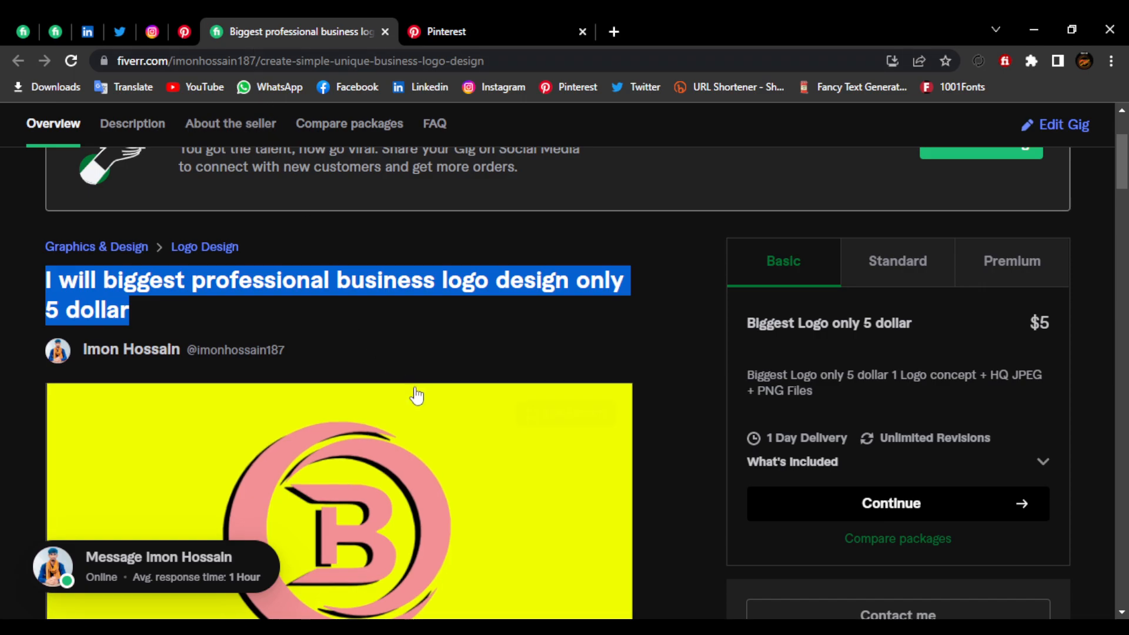
scroll(416, 394, "down", 7)
scroll(415, 385, "up", 3)
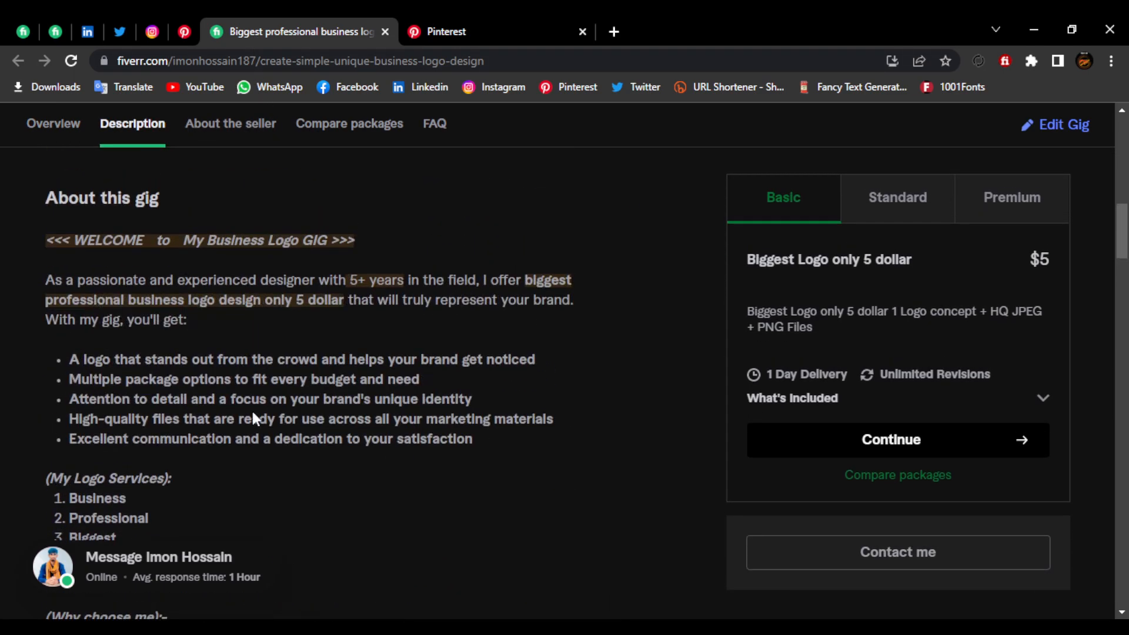
left_click_drag(521, 448, 73, 360)
right_click(100, 368)
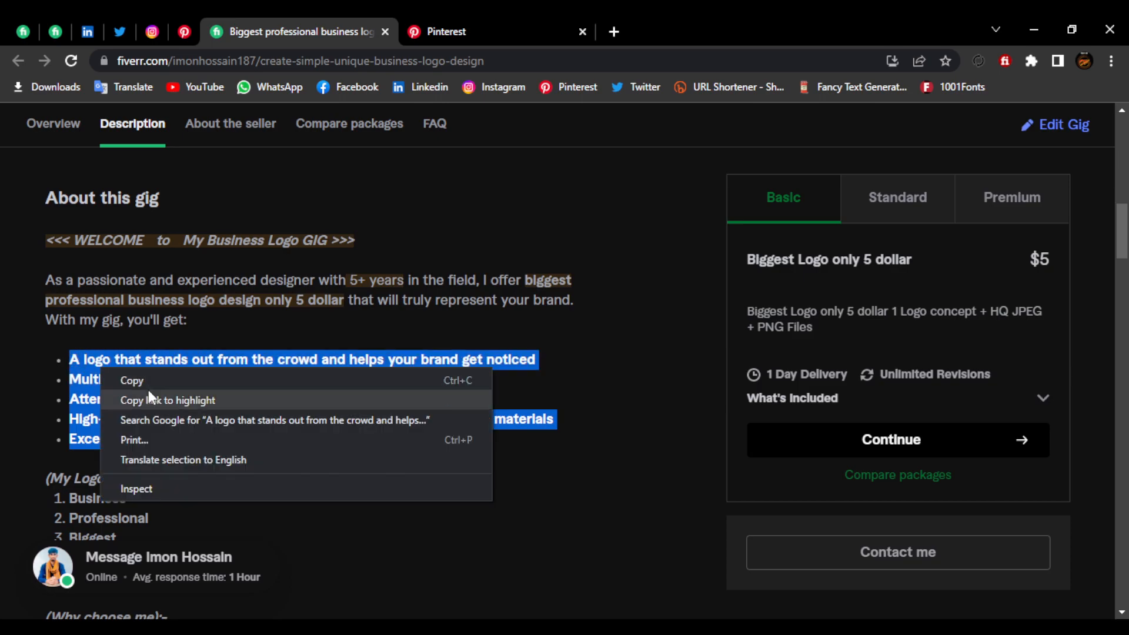
left_click(127, 377)
key("ctrl+Tab")
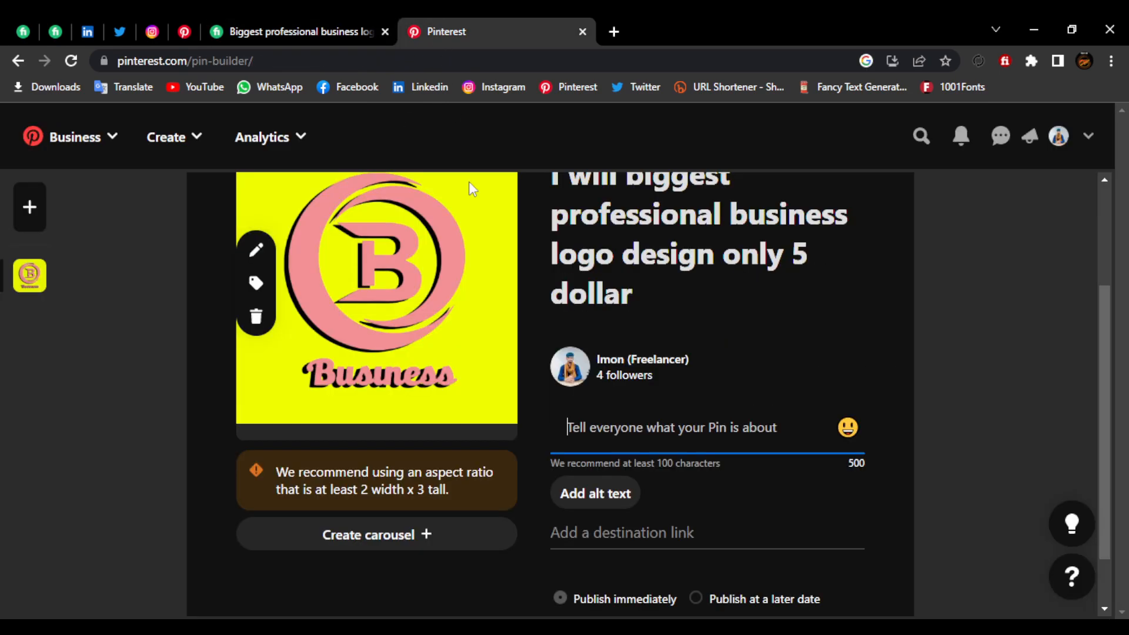
right_click(601, 422)
left_click(638, 298)
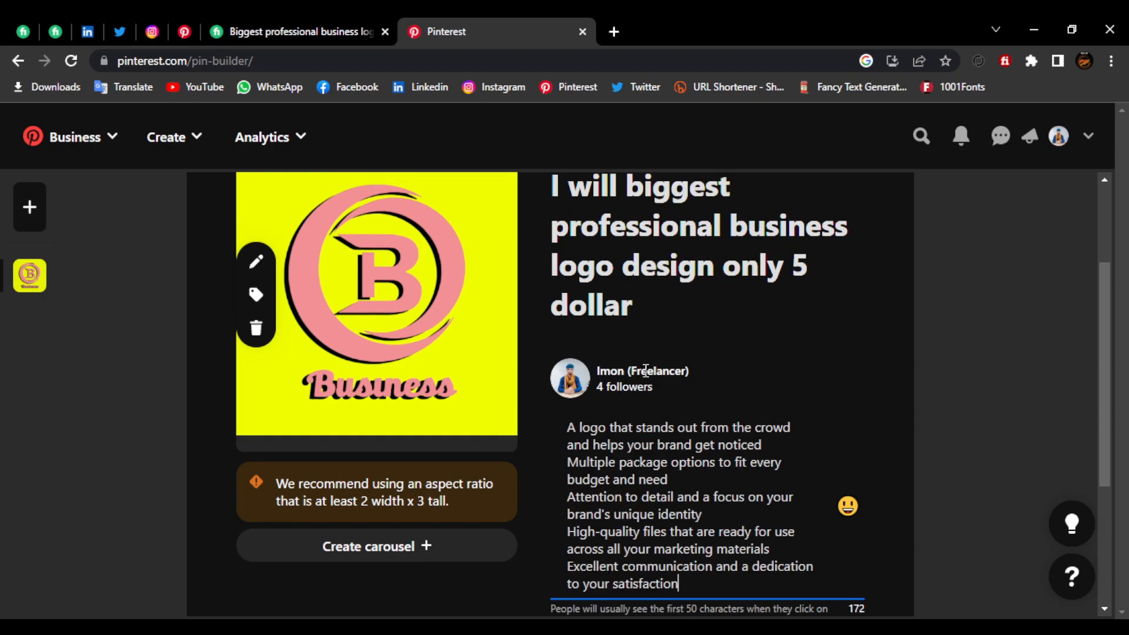
Step: Return to the Fiverr gig page and copy the gig's share link for the Pin's destination link
scroll(647, 418, "down", 2)
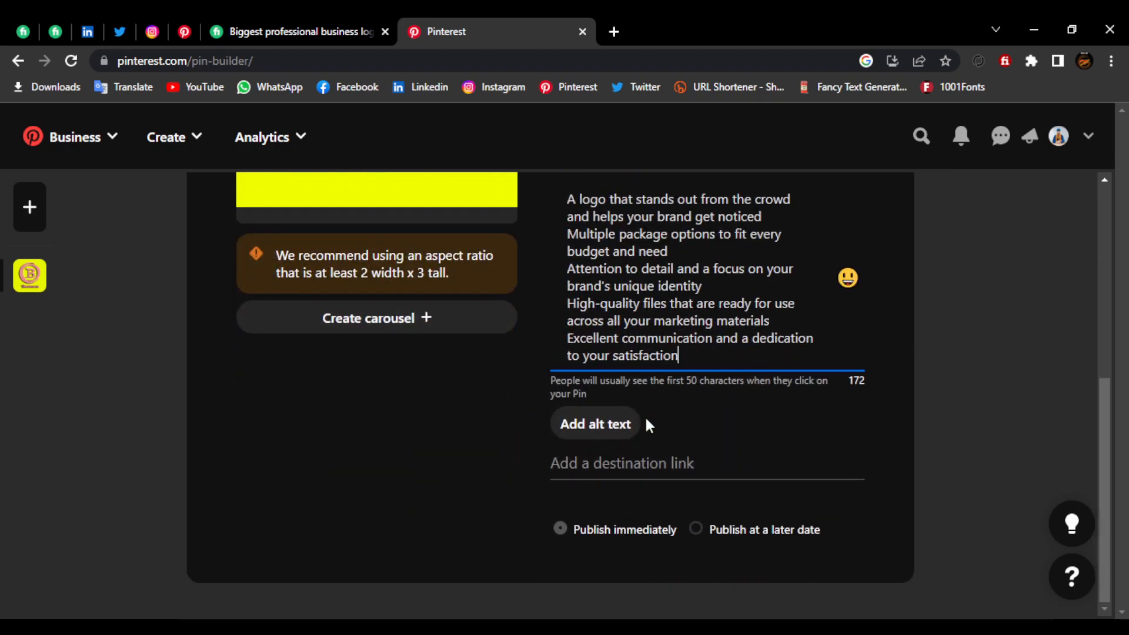
left_click(597, 466)
scroll(312, 321, "up", 3)
scroll(409, 320, "up", 3)
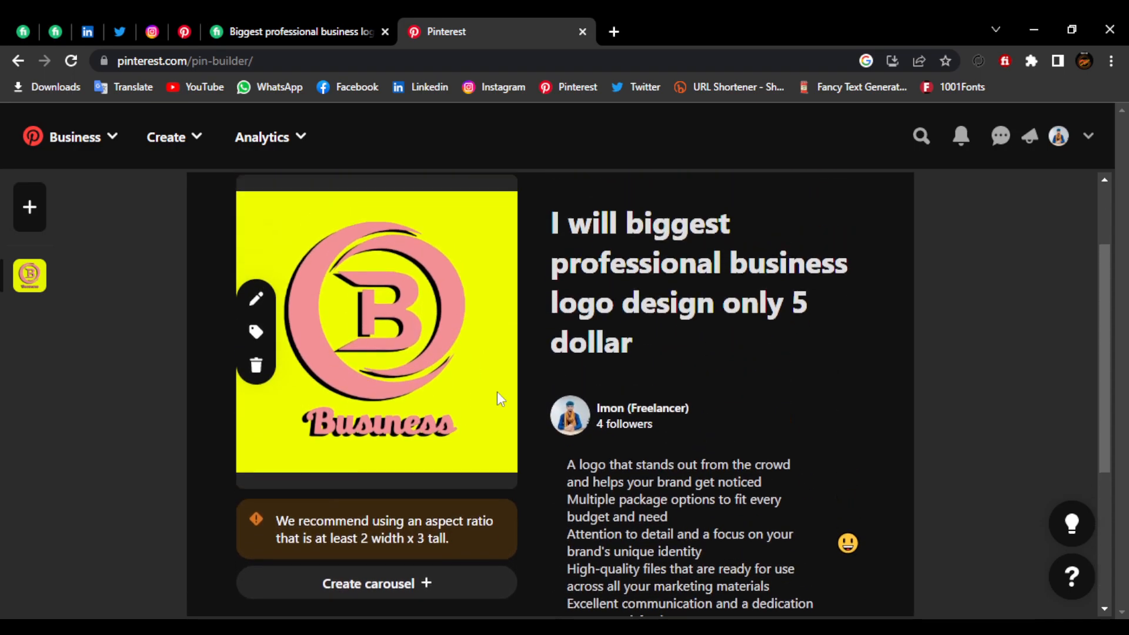
left_click(256, 22)
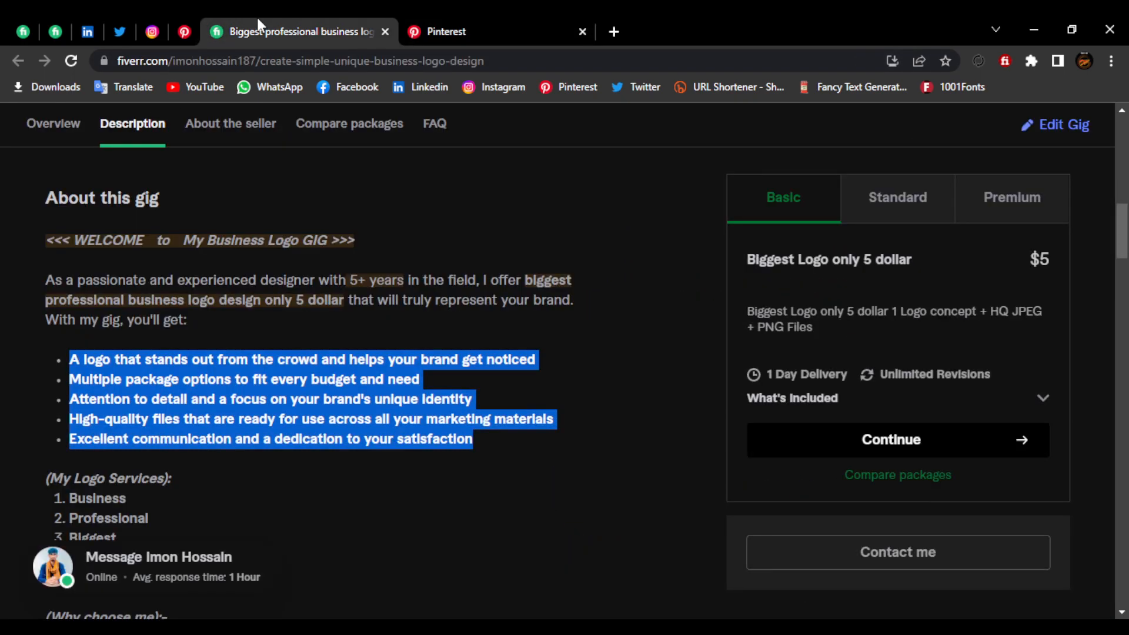
scroll(465, 353, "up", 3)
scroll(473, 376, "up", 10)
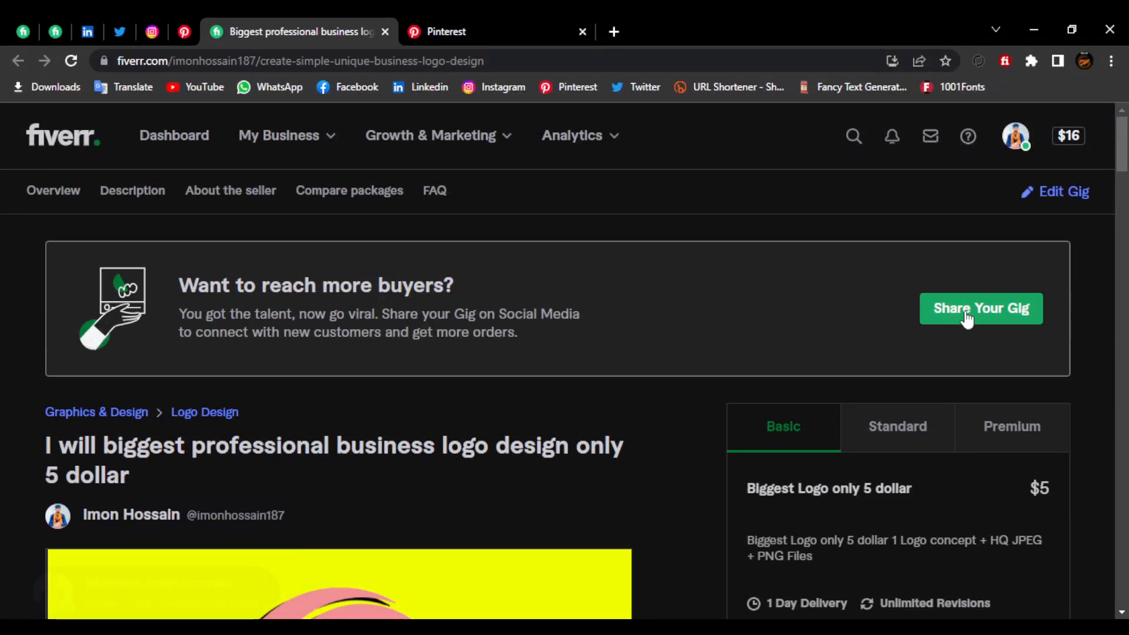
left_click(968, 319)
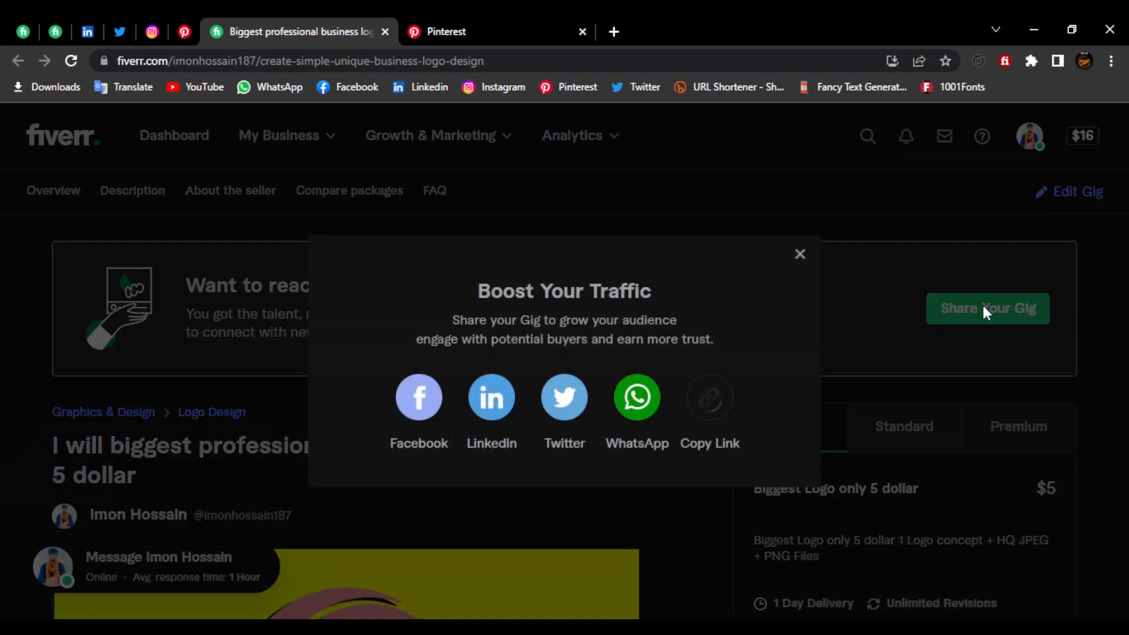
left_click(700, 406)
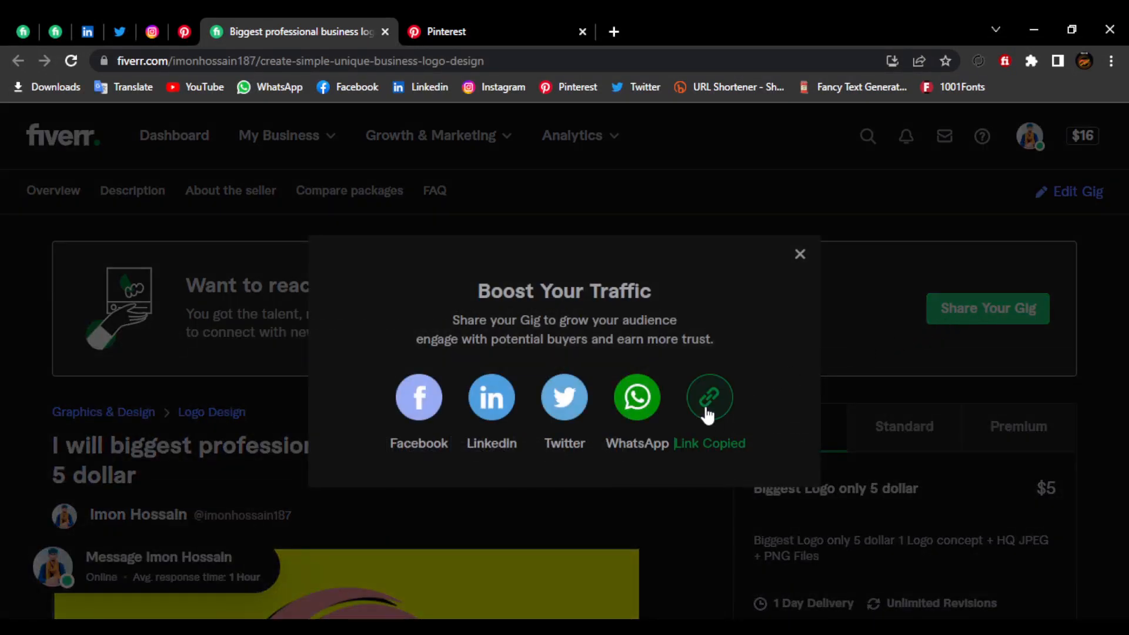
left_click(450, 30)
scroll(682, 462, "down", 5)
left_click(681, 456)
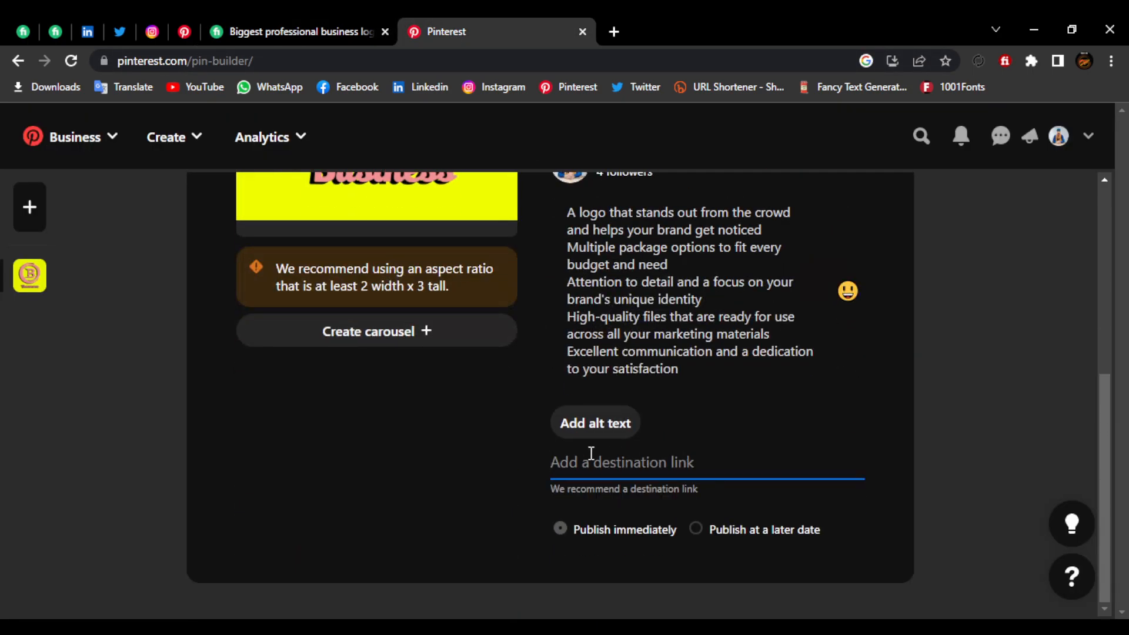
right_click(630, 464)
left_click(676, 331)
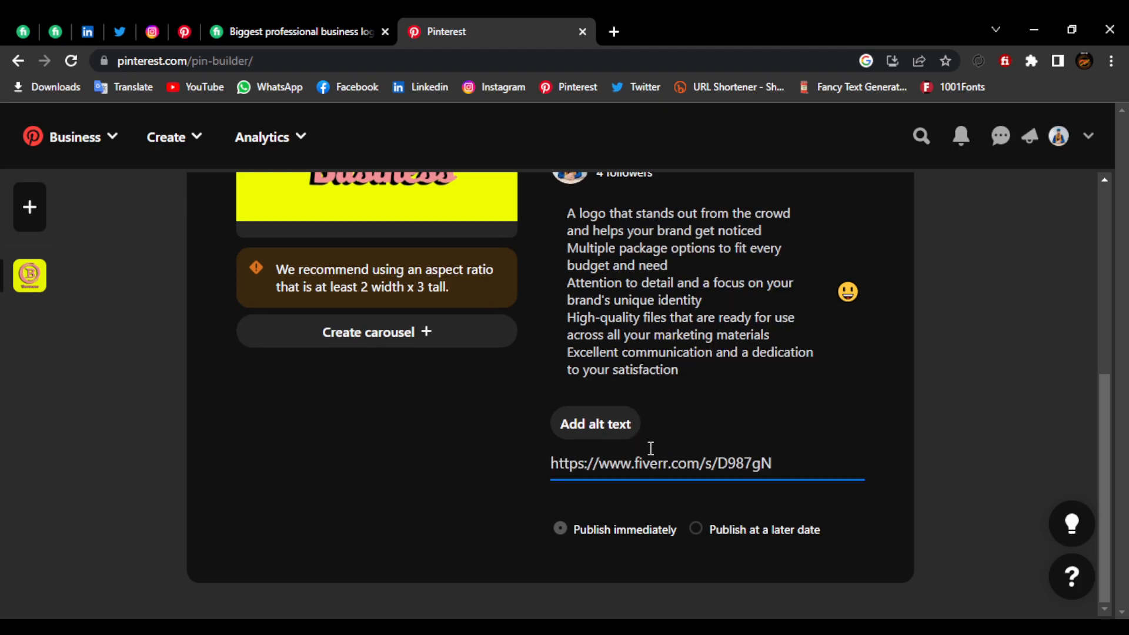
Step: Publish the Pin to the company logo design board and open the published Pin
scroll(755, 412, "up", 3)
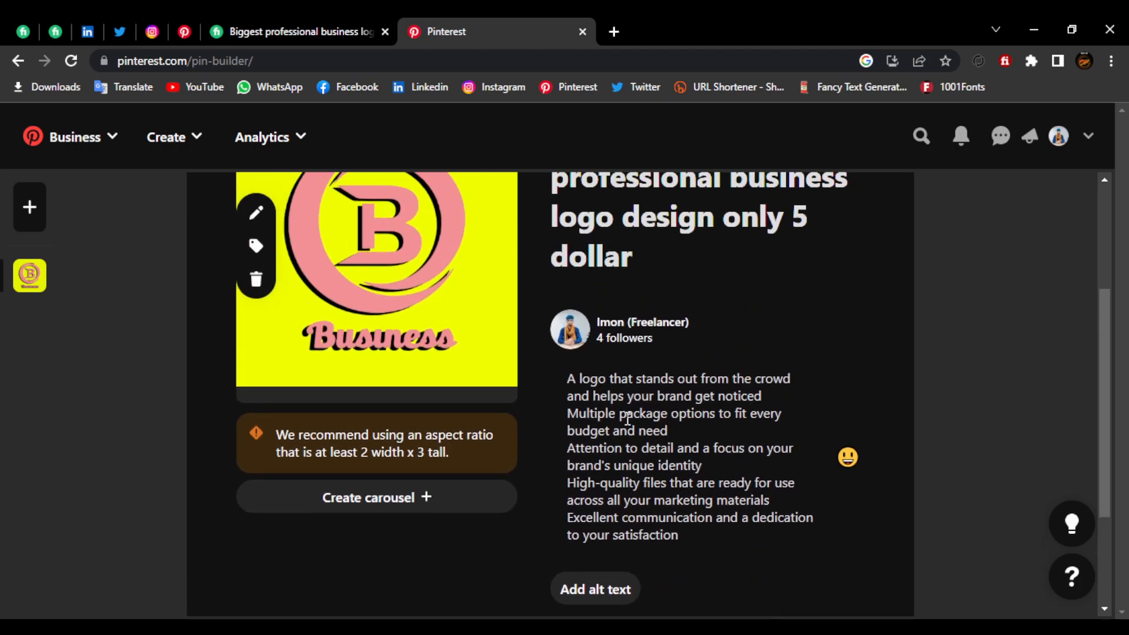
scroll(647, 419, "up", 2)
scroll(772, 357, "up", 1)
left_click(849, 232)
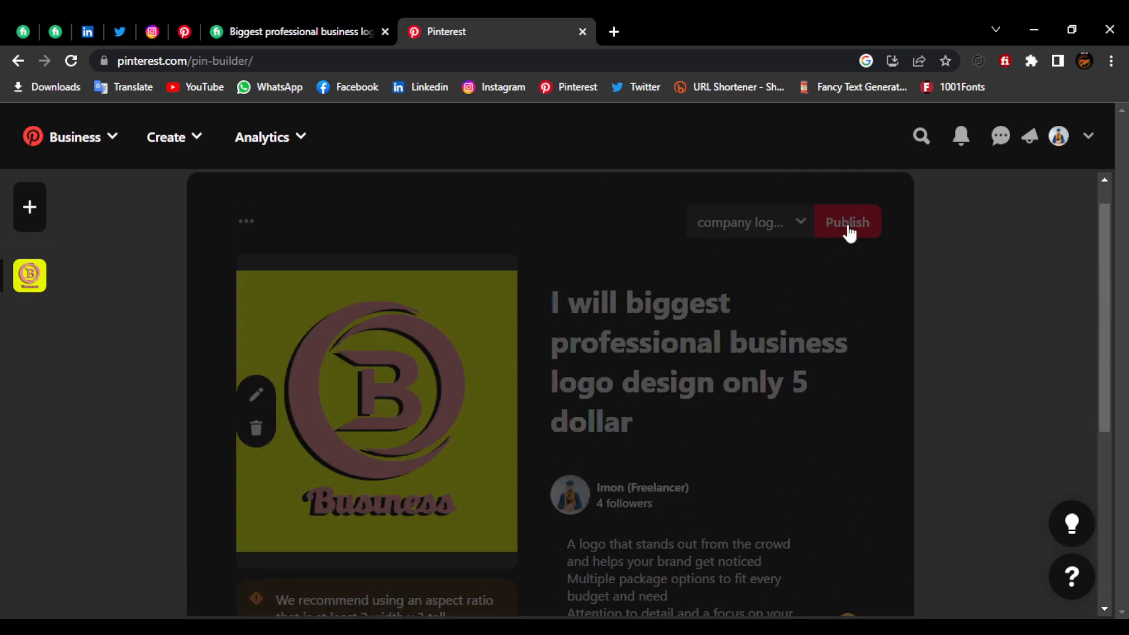
scroll(620, 404, "down", 1)
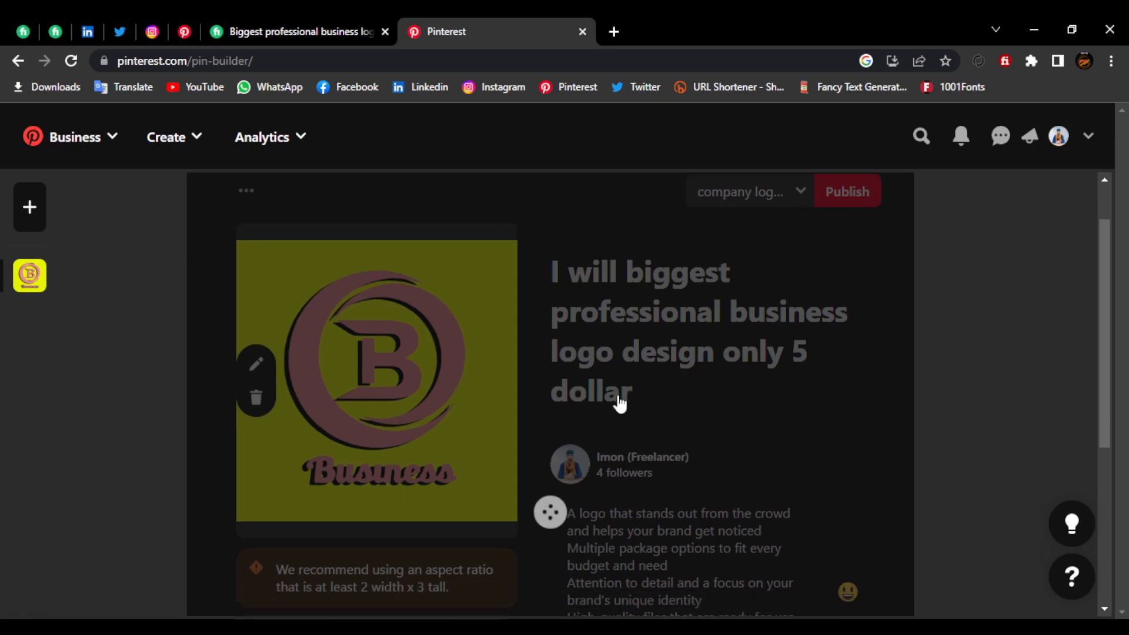
scroll(620, 404, "down", 3)
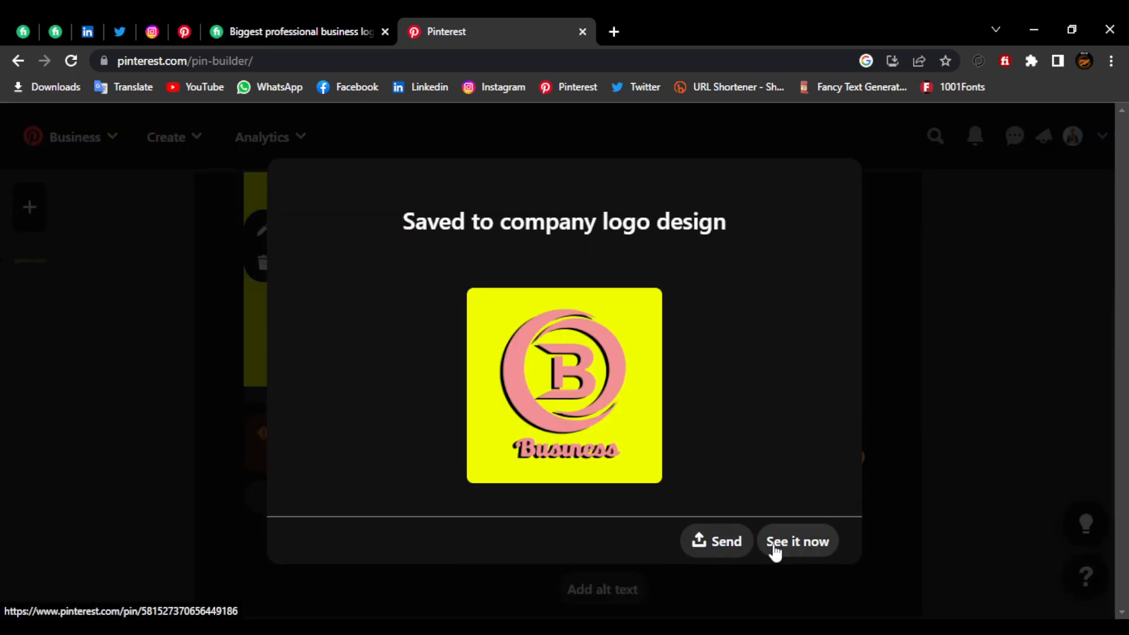
left_click(800, 540)
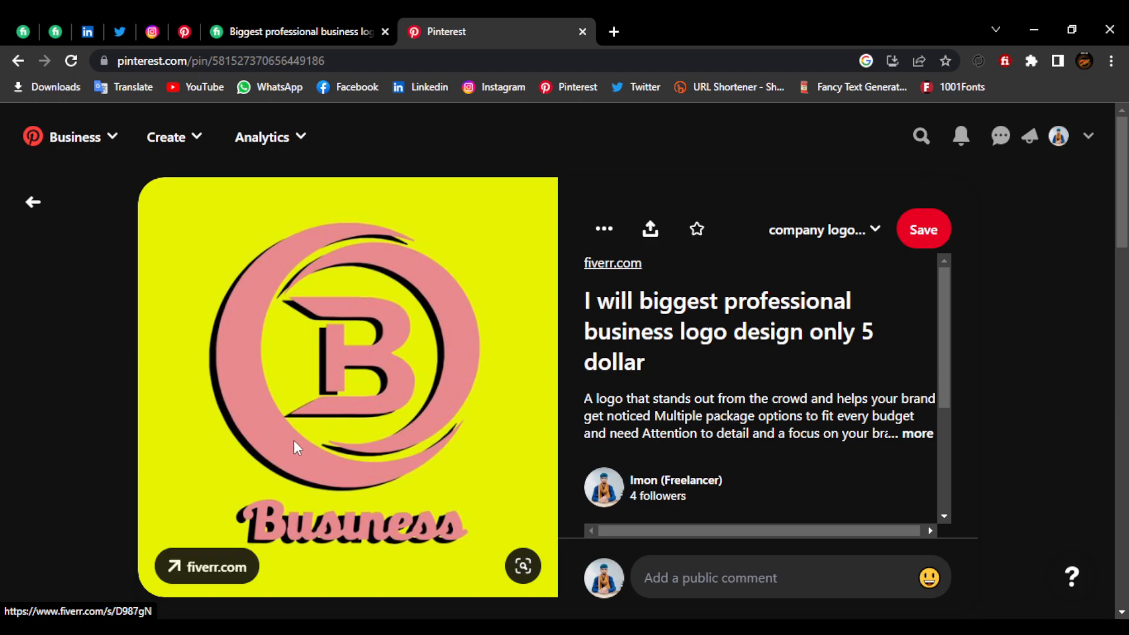
Step: Follow the published Pin's title link to Fiverr and check the gig page it leads to
left_click(662, 316)
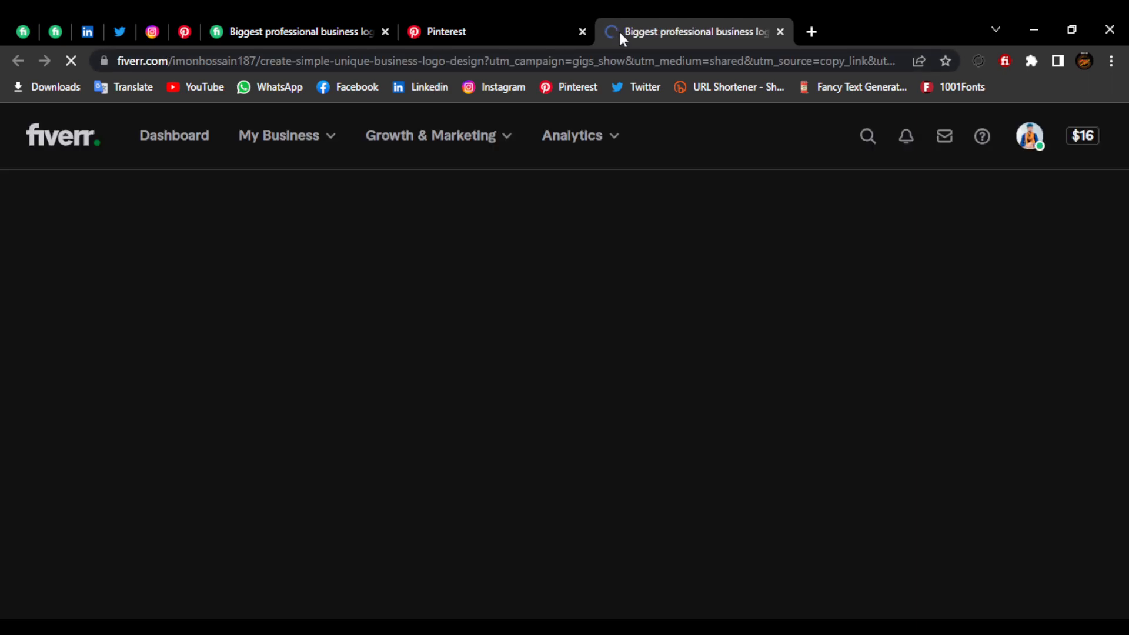
scroll(504, 447, "down", 5)
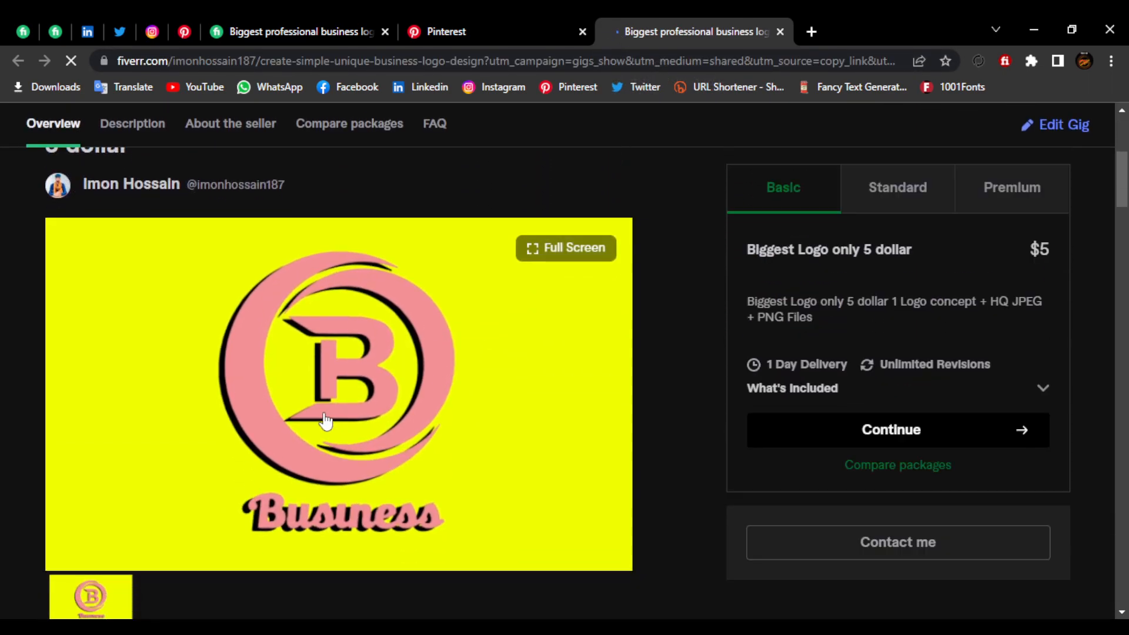
scroll(405, 509, "down", 4)
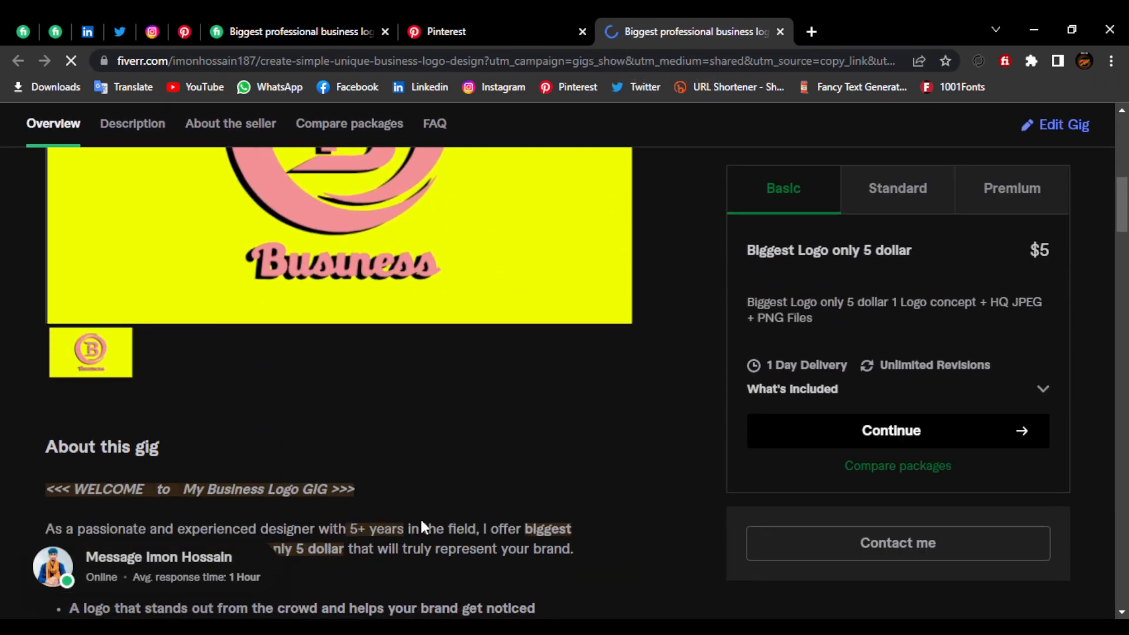
scroll(420, 517, "up", 10)
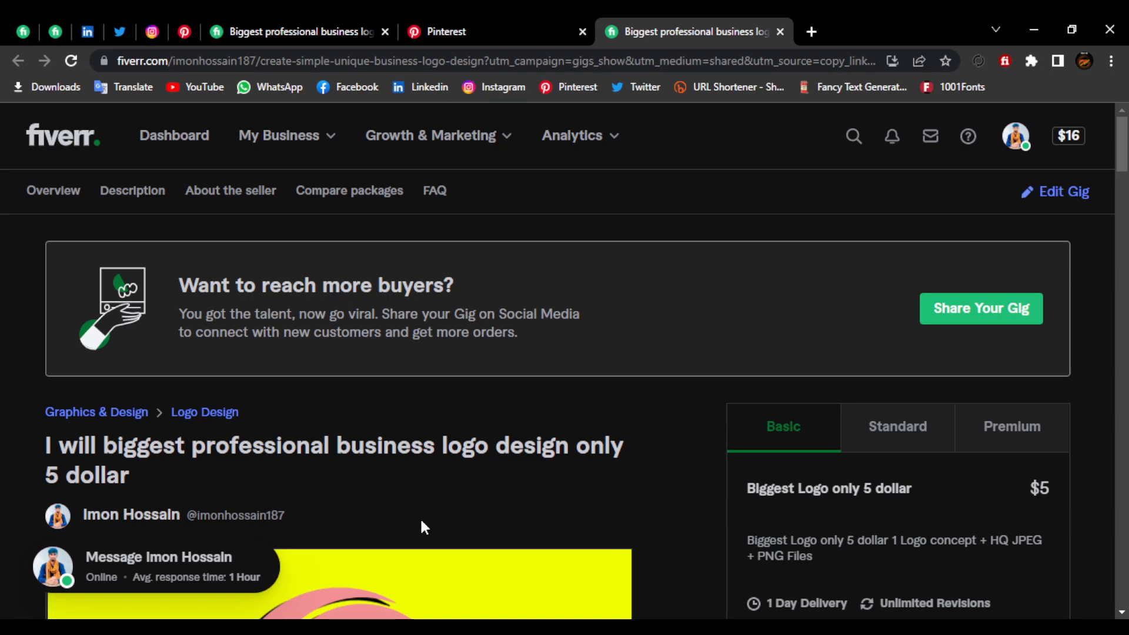
scroll(521, 421, "down", 4)
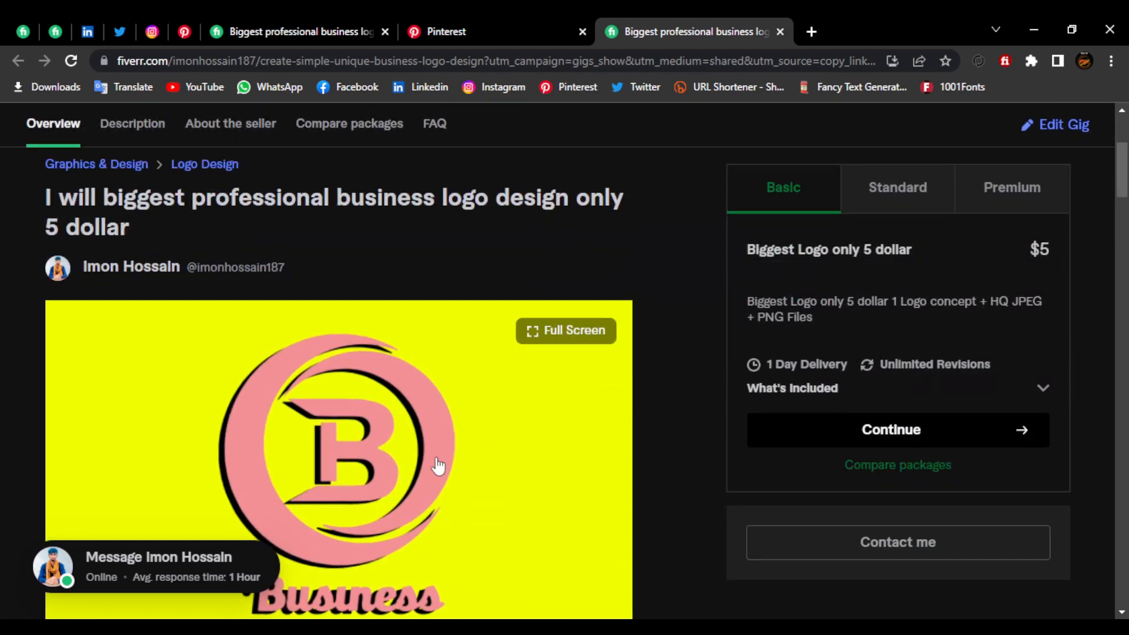
Step: Return to Pinterest, open the Business Hub and examine the account's monthly views, impressions, saves and outbound clicks
left_click(498, 27)
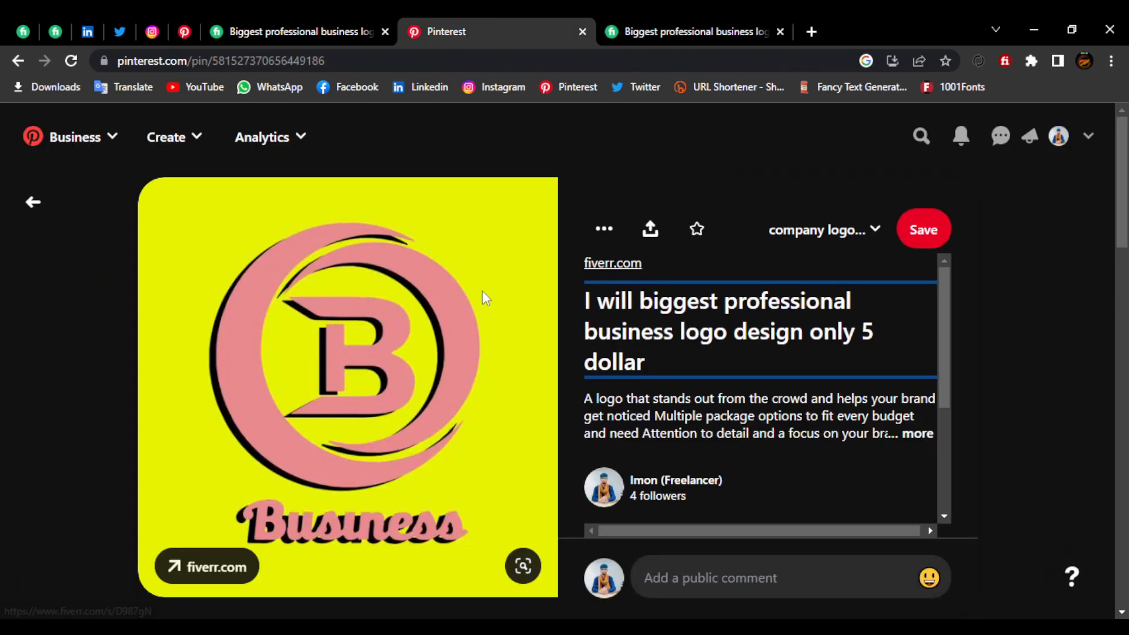
left_click(47, 201)
left_click(90, 144)
left_click(106, 191)
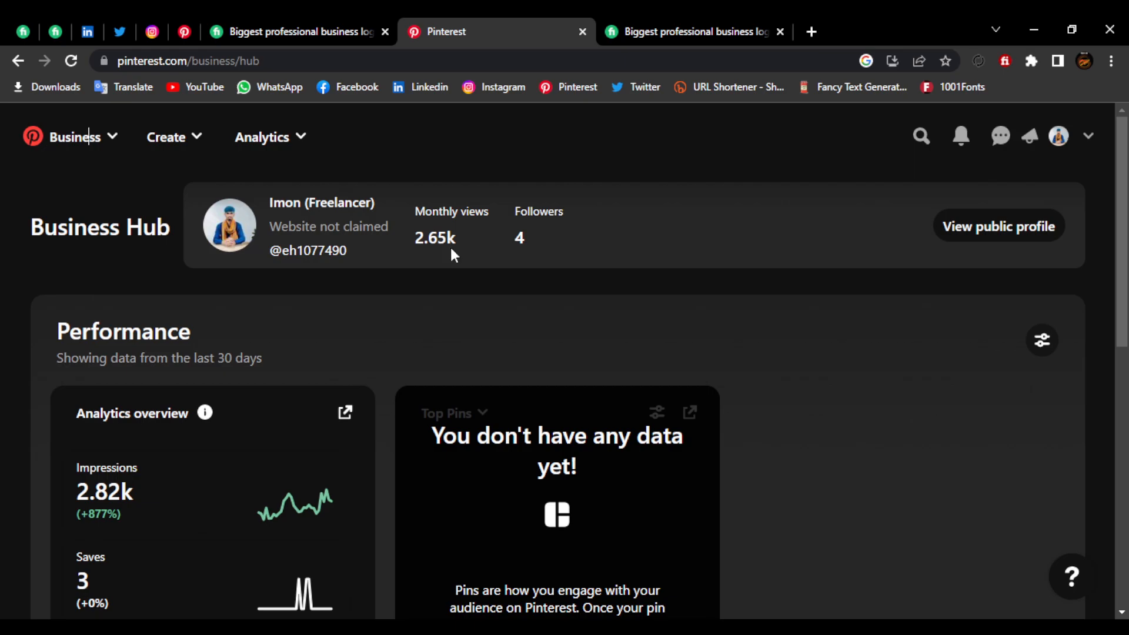
scroll(358, 348, "down", 4)
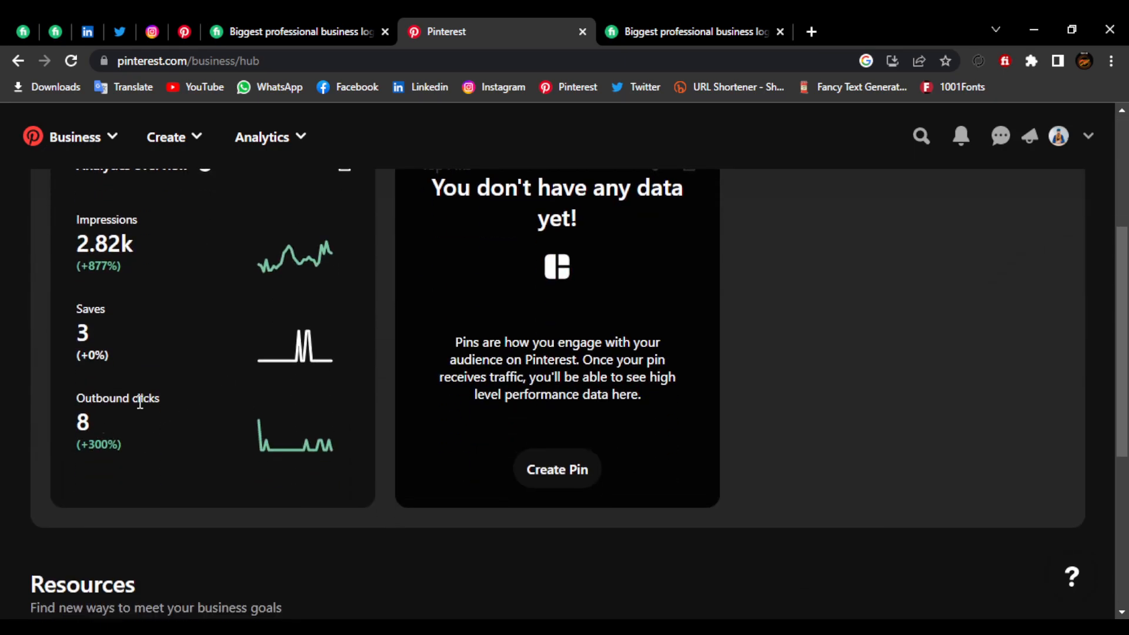
double_click(87, 422)
scroll(108, 461, "up", 5)
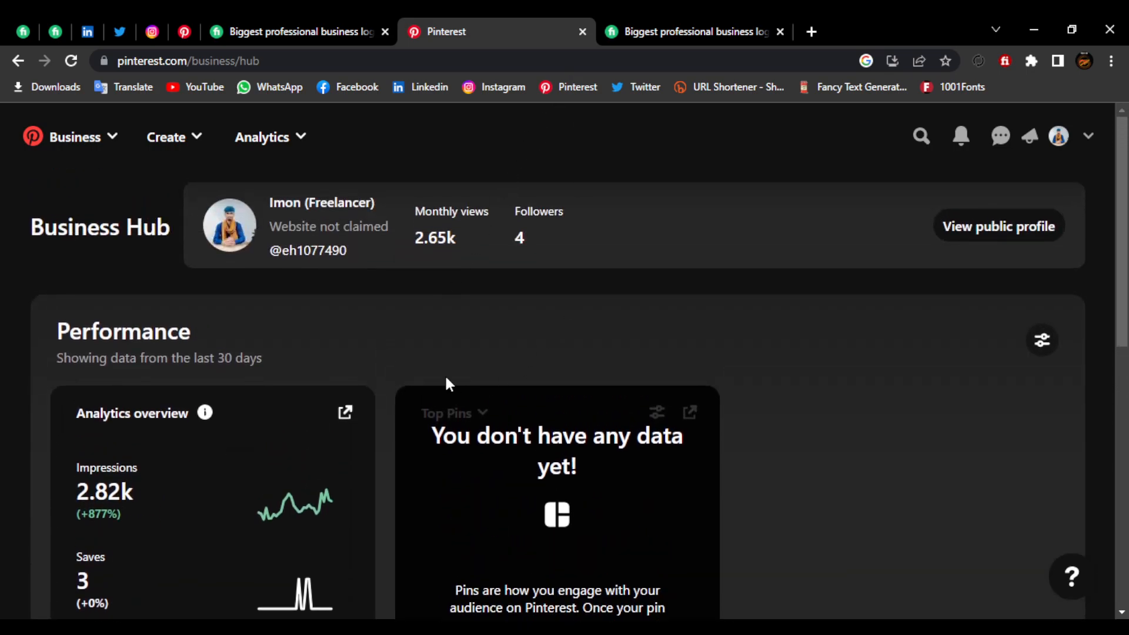
Step: From the public profile, open the "Luxury Golden Logo" Pin and examine its impressions, Pin clicks and saves
left_click(958, 231)
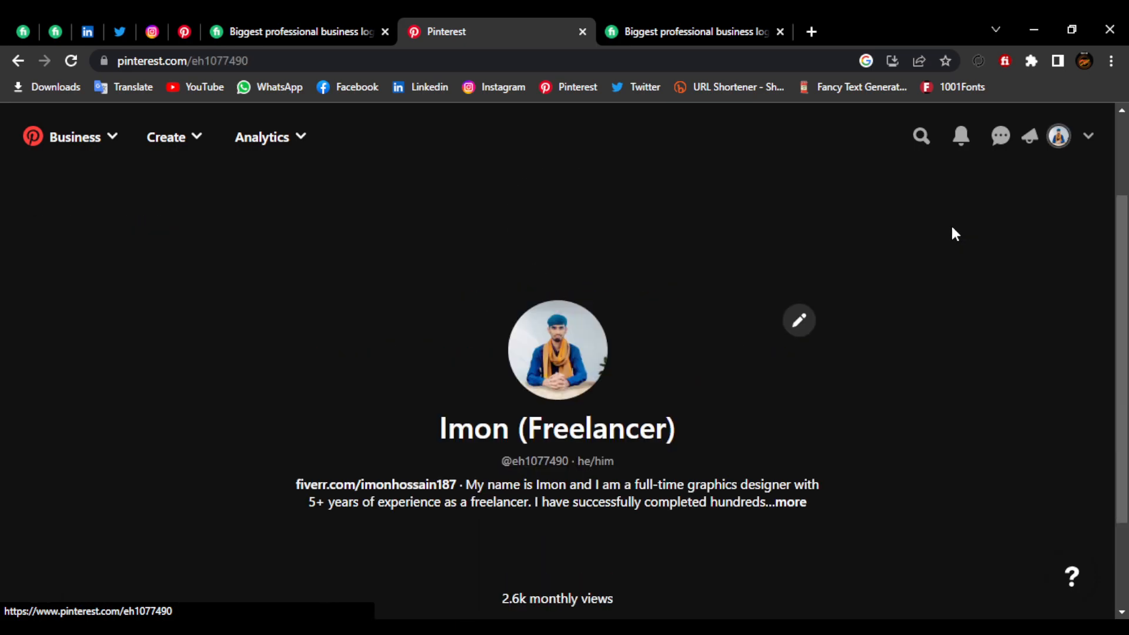
scroll(364, 317, "down", 8)
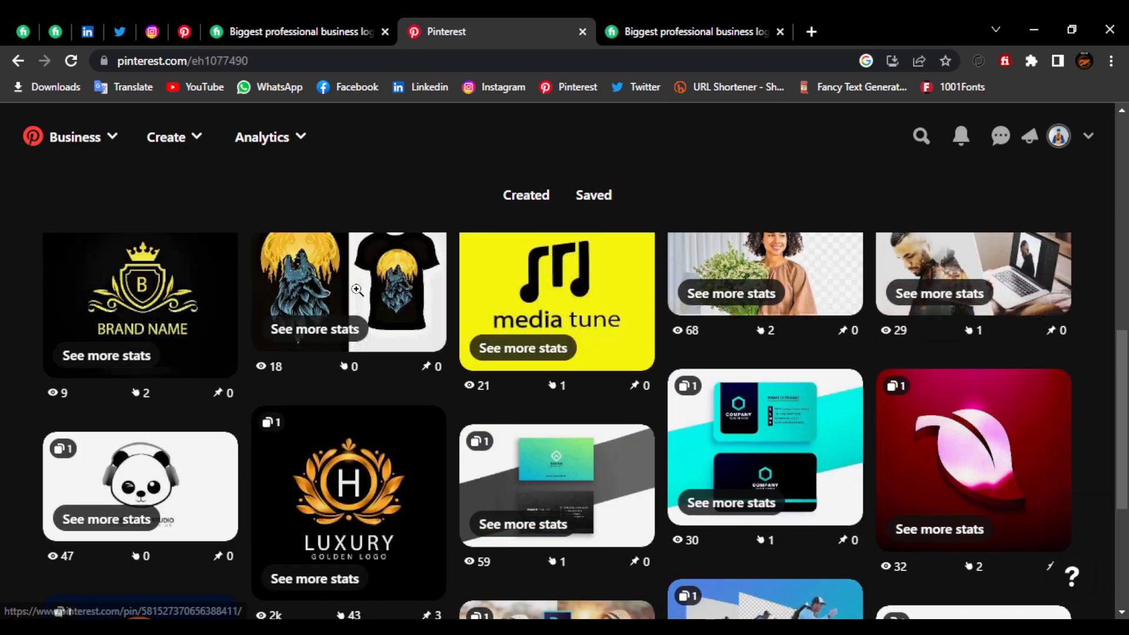
left_click(354, 514)
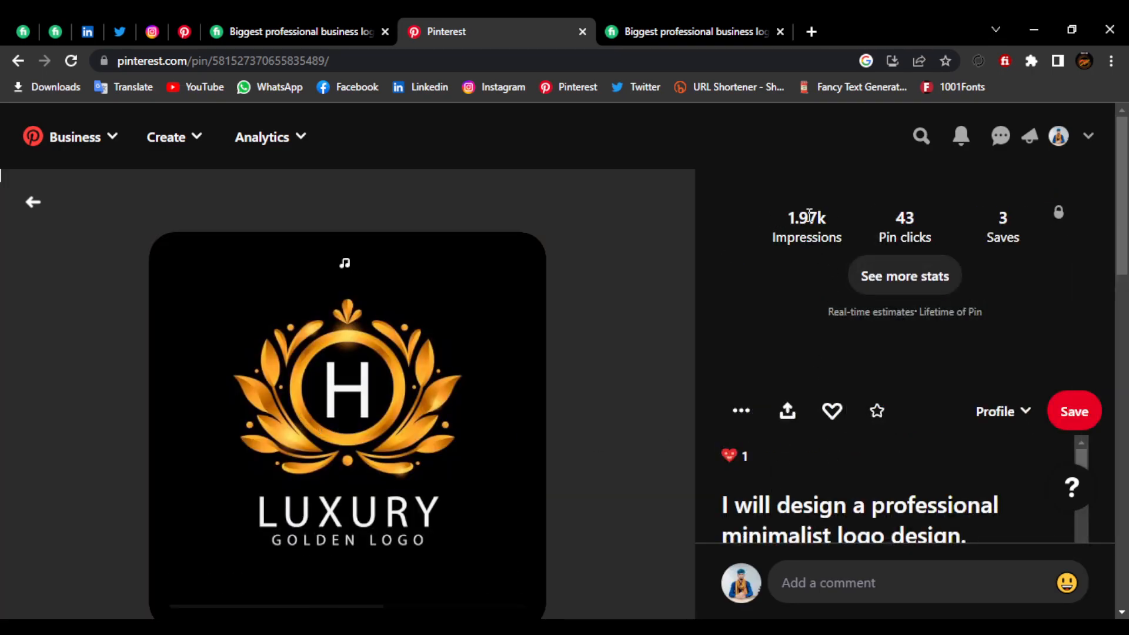
left_click_drag(786, 220, 824, 230)
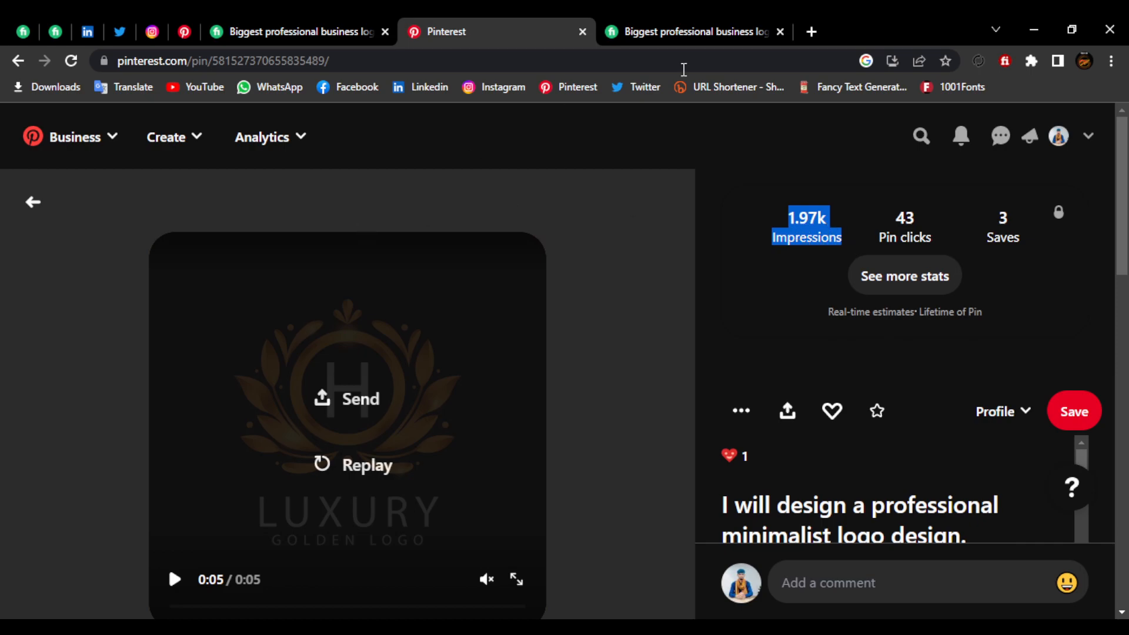
left_click_drag(899, 225, 935, 235)
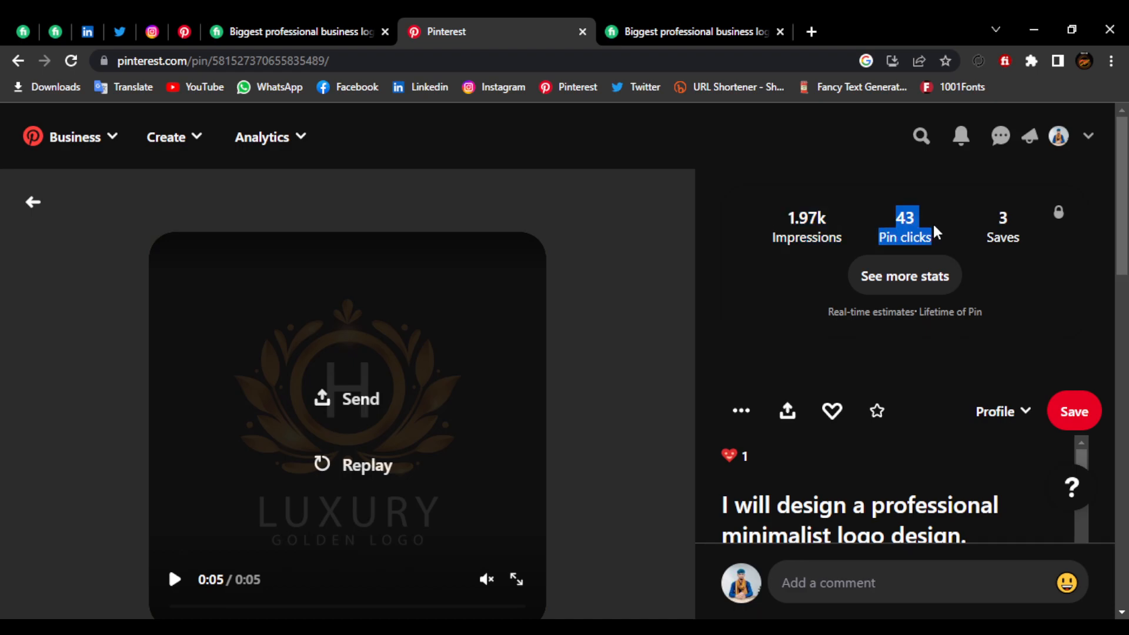
left_click_drag(999, 221, 1049, 264)
left_click(1034, 328)
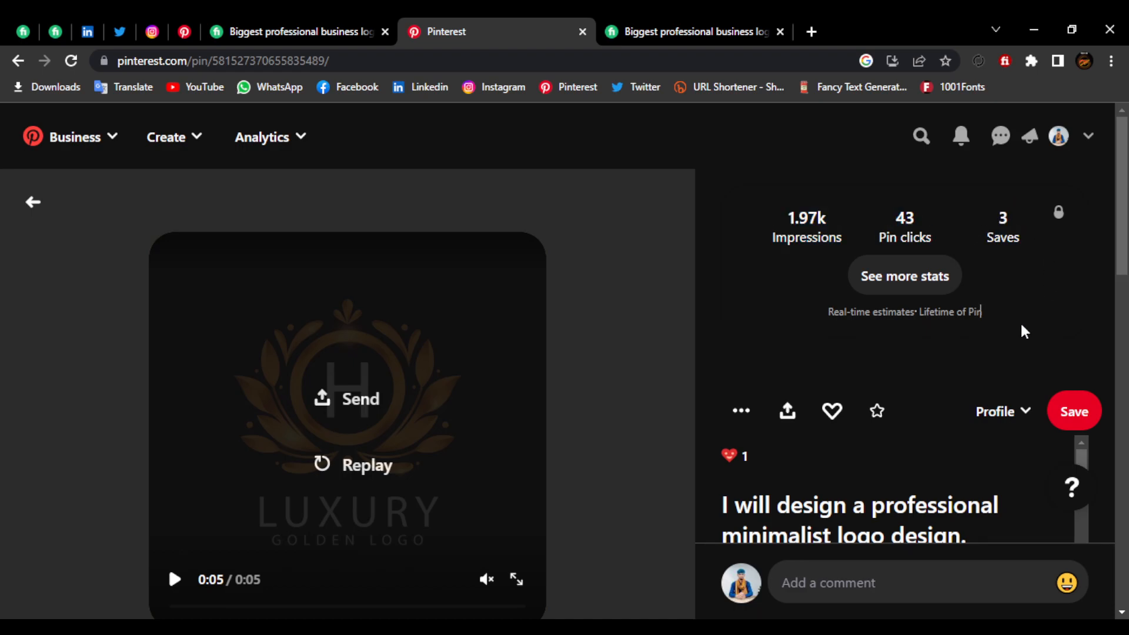
scroll(870, 422, "down", 4)
scroll(758, 371, "up", 3)
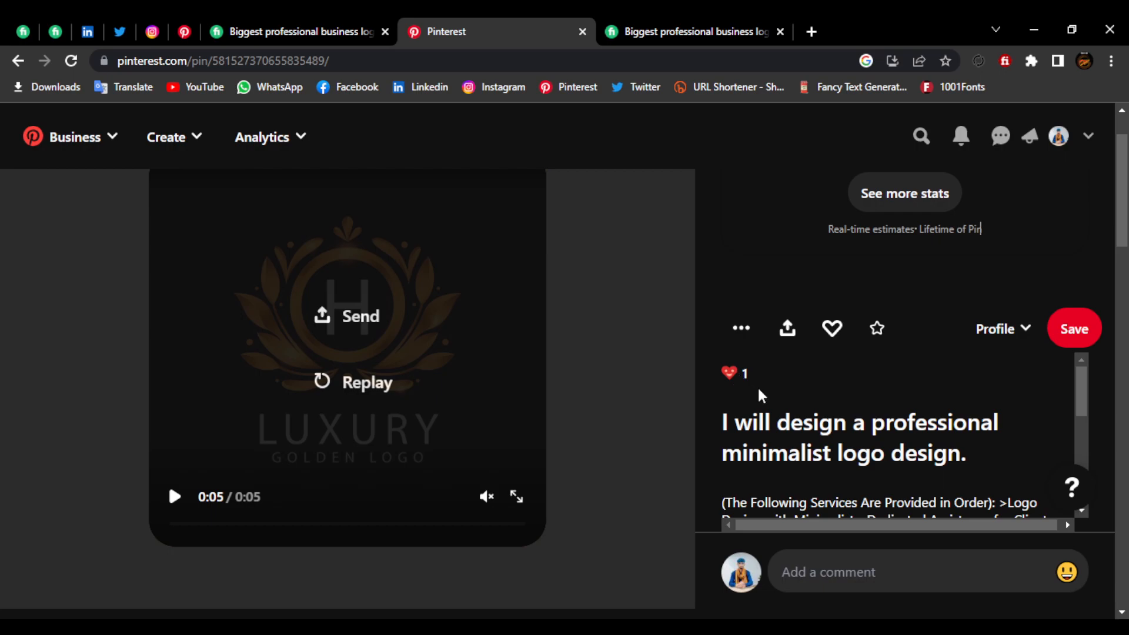
scroll(474, 411, "up", 2)
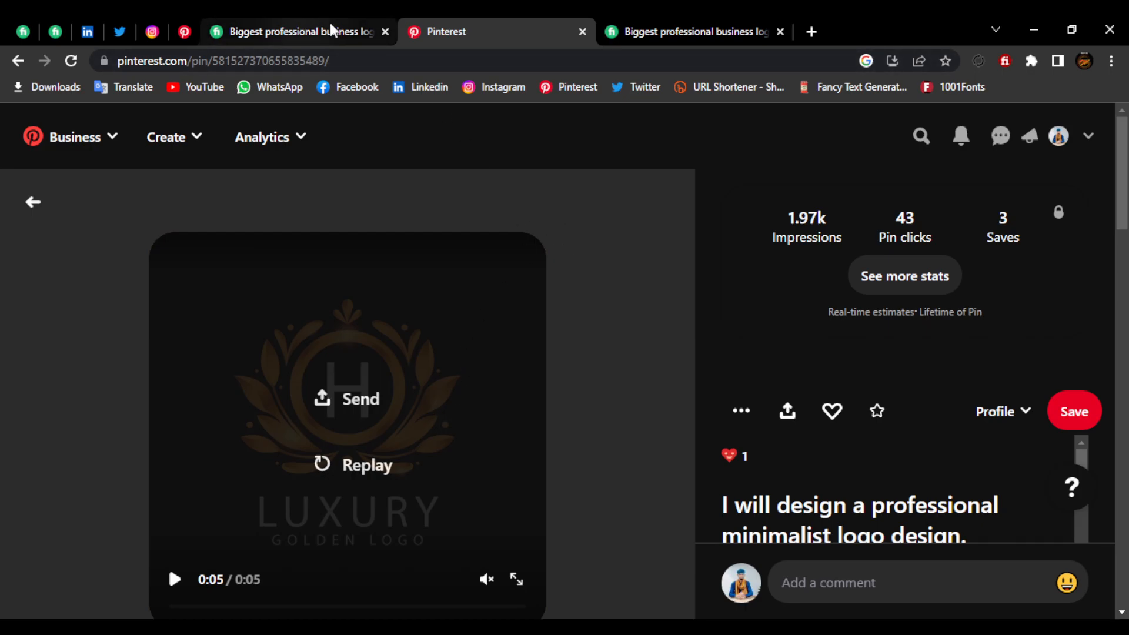
Step: Switch to the Fiverr gig page opened from the Pin and close the earlier duplicate gig tab
left_click(634, 32)
left_click(384, 31)
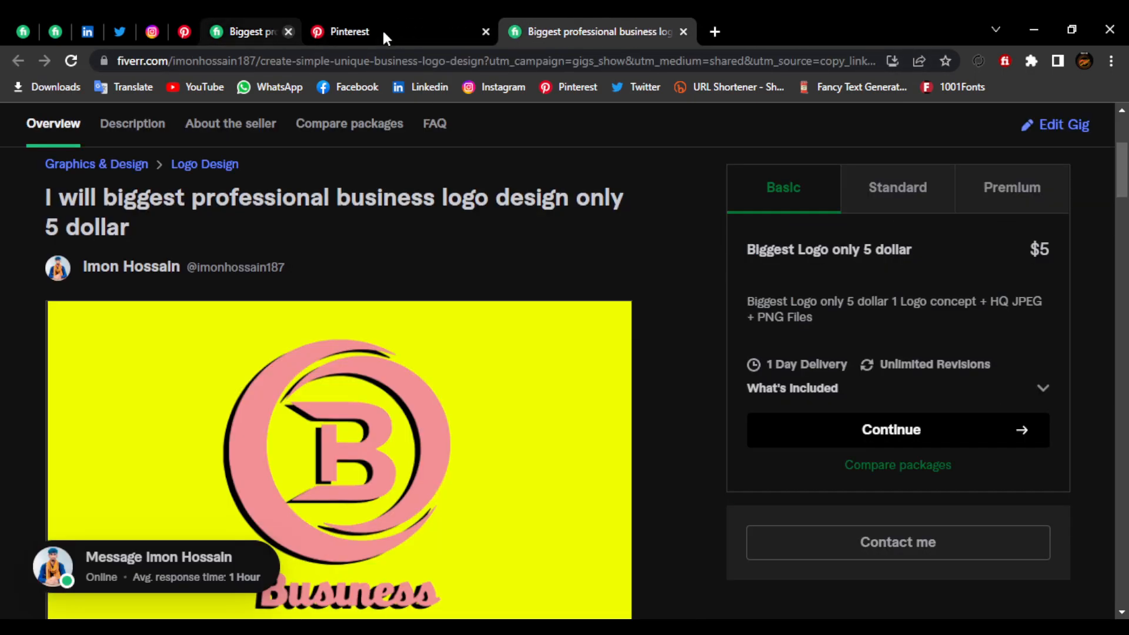